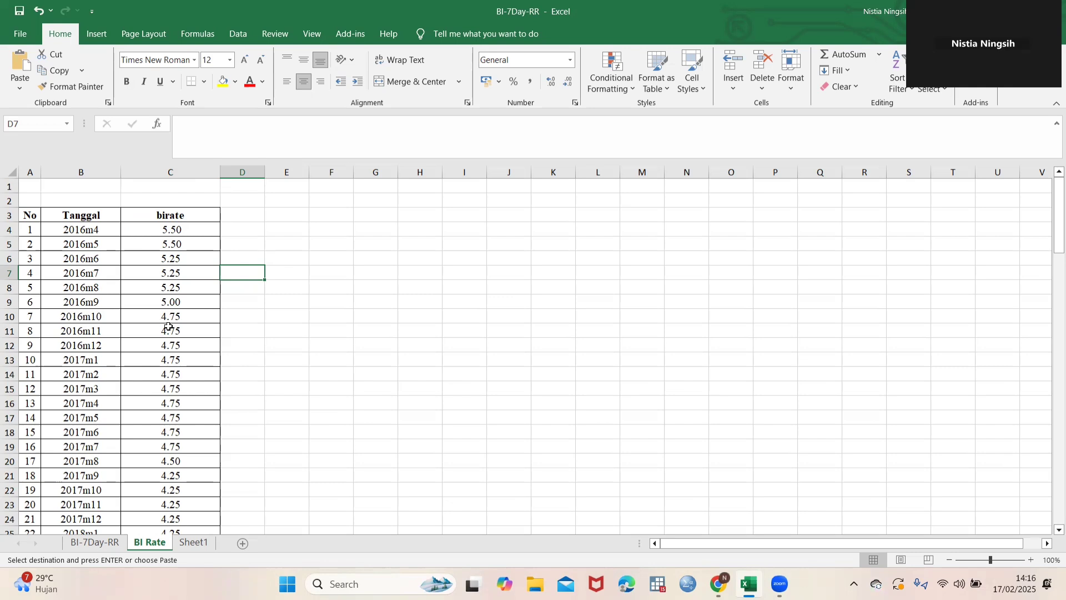
Copy the birate column with its header, cells C3 to C108, from the BI Rate sheet.
{"action": "left_click", "coordinate": [200, 215]}
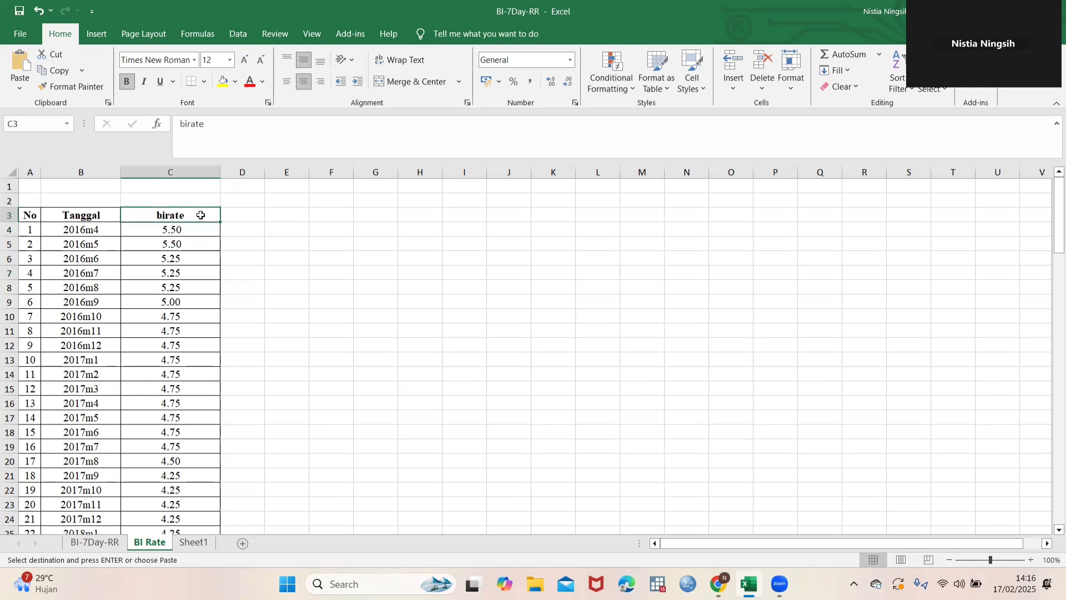
{"action": "left_click_drag", "start_coordinate": [201, 215], "coordinate": [174, 501]}
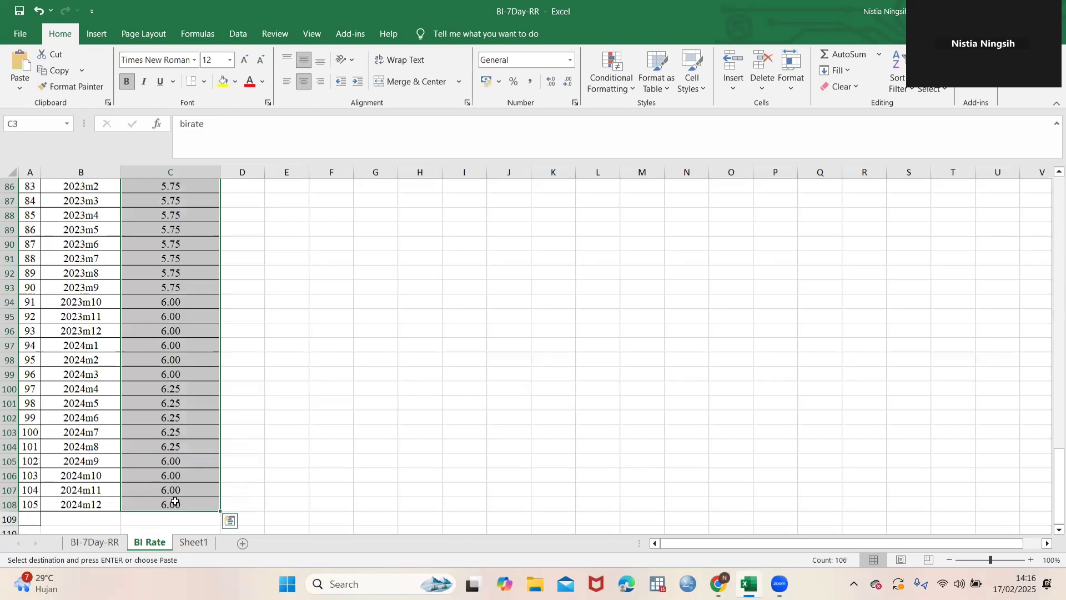
{"action": "key", "text": "ctrl+c"}
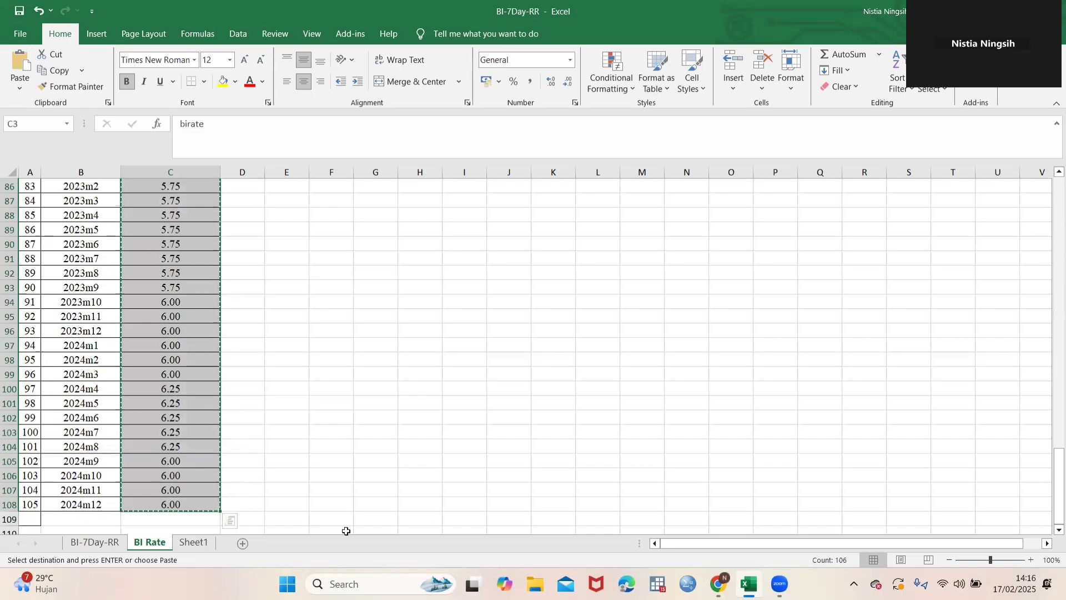
Switch to Stata and paste the copied birate column into the Data Editor in edit mode, treating the first row as variable names.
{"action": "left_click", "coordinate": [662, 583]}
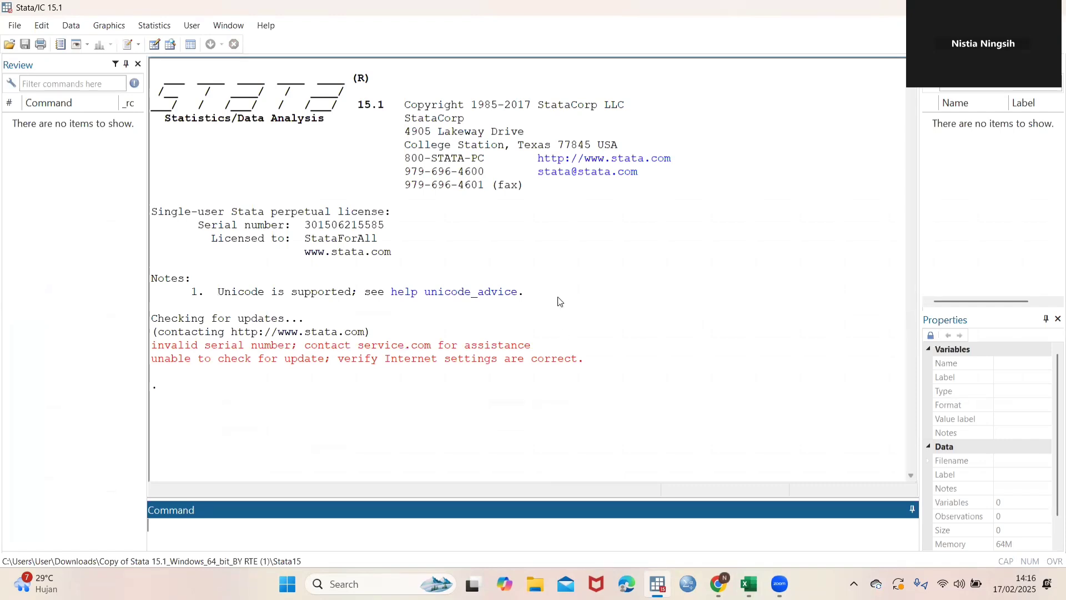
{"action": "left_click", "coordinate": [76, 27]}
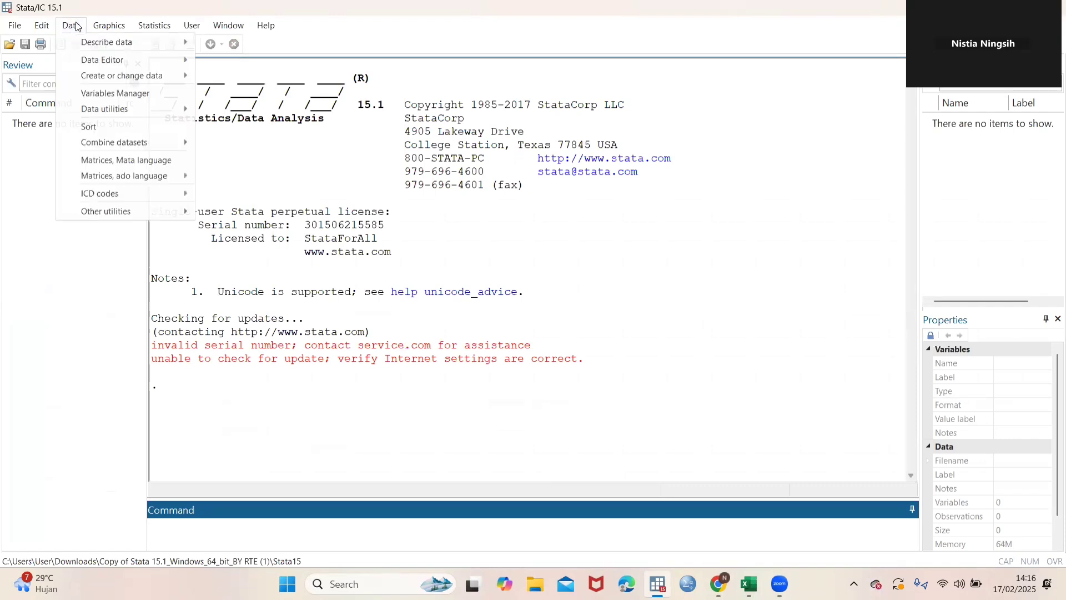
{"action": "mouse_move", "coordinate": [103, 60]}
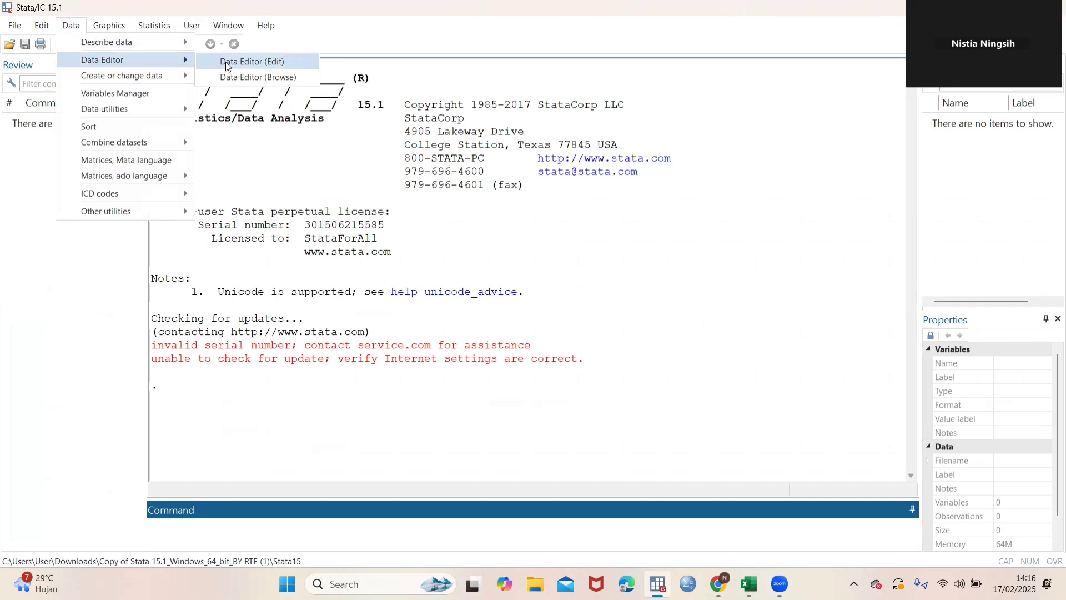
{"action": "left_click", "coordinate": [225, 63]}
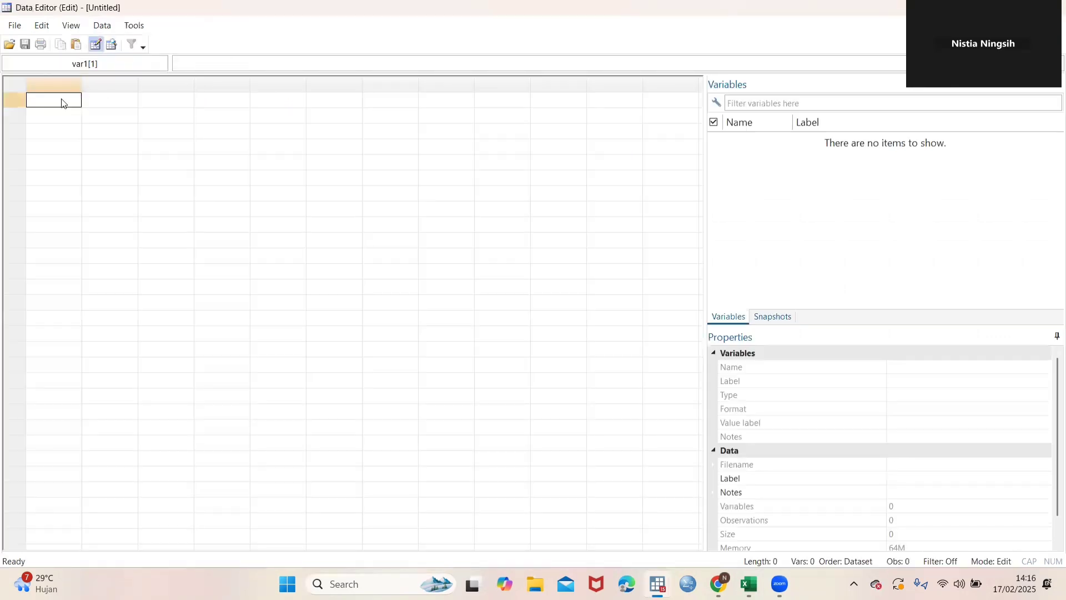
{"action": "key", "text": "ctrl+v"}
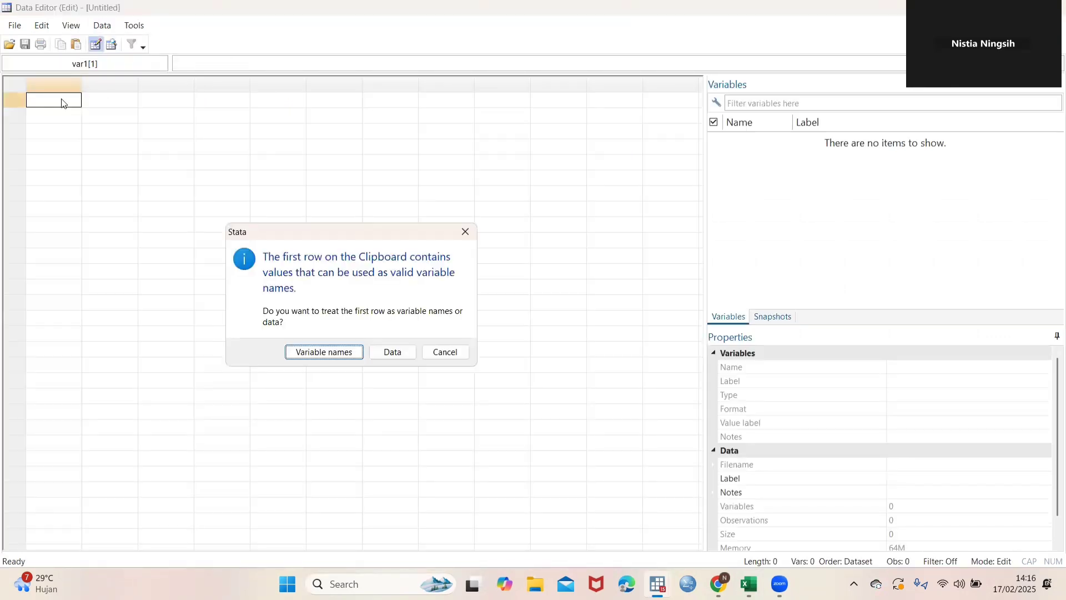
{"action": "left_click", "coordinate": [321, 355]}
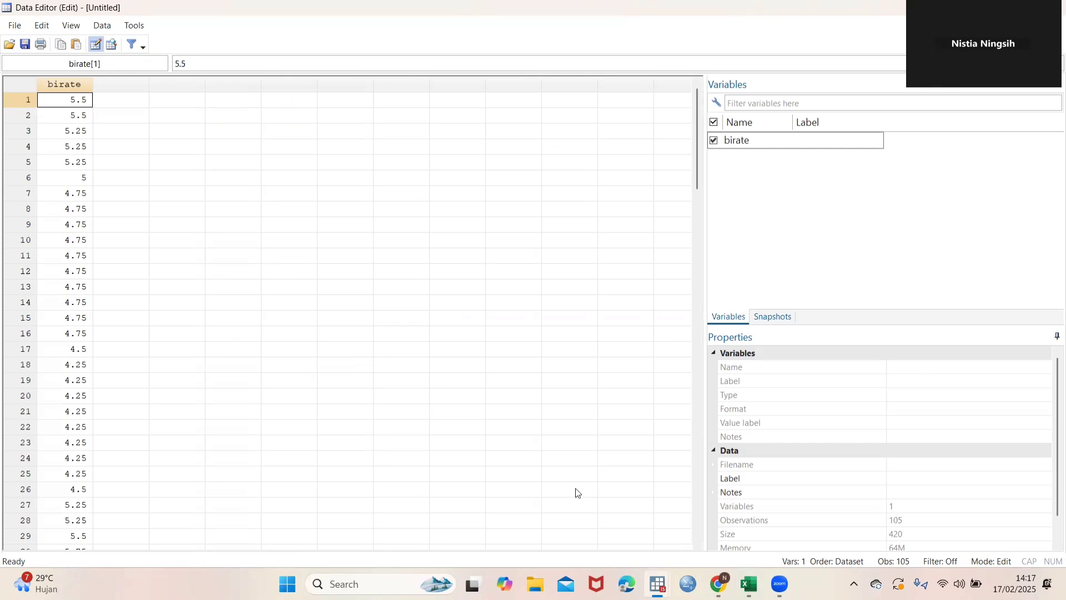
Generate an observation counter with the command gen t =_n and check the new column in the Data Editor.
{"action": "mouse_move", "coordinate": [657, 583]}
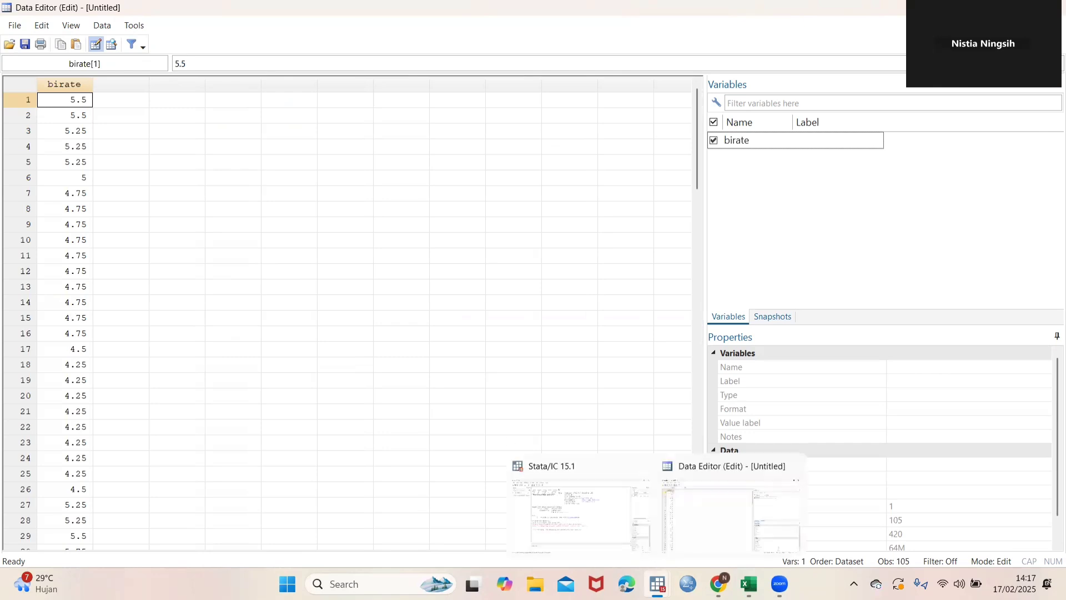
{"action": "left_click", "coordinate": [597, 541]}
{"action": "type", "text": "gen t"}
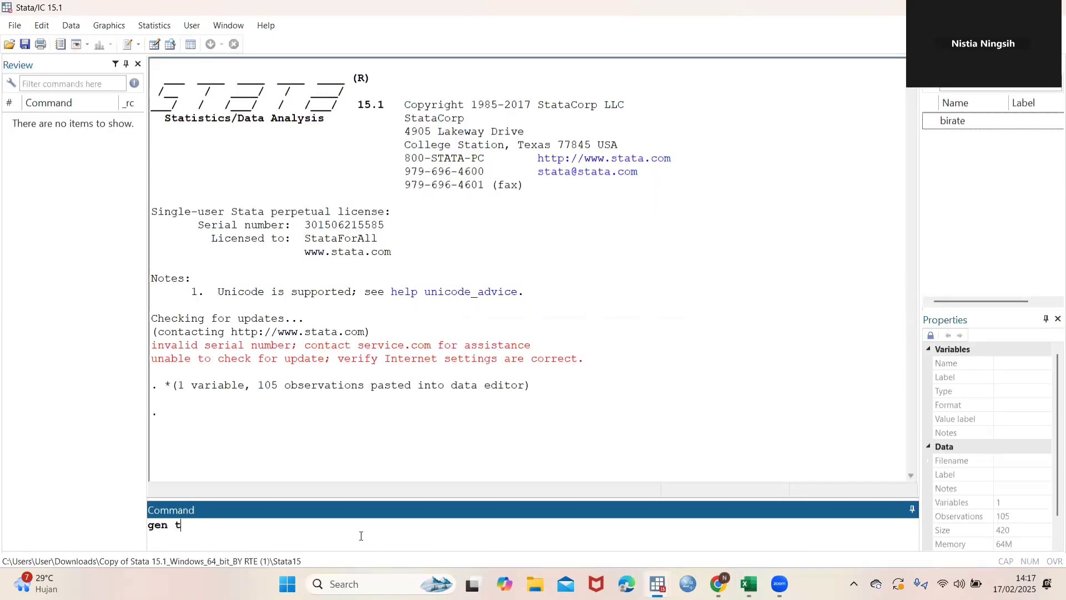
{"action": "type", "text": " =_n"}
{"action": "key", "text": "Return"}
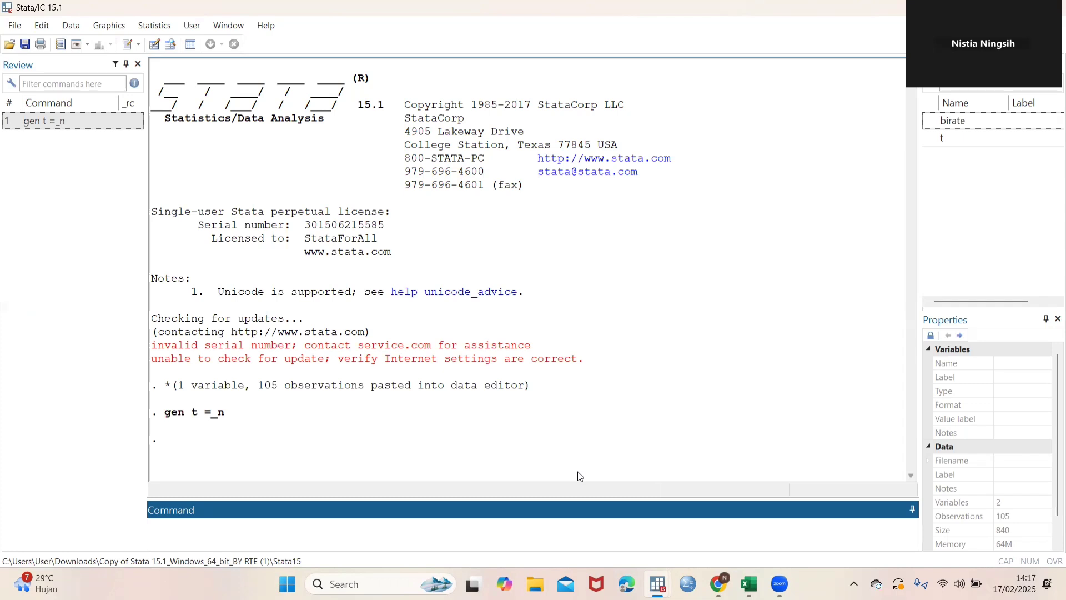
{"action": "mouse_move", "coordinate": [658, 583]}
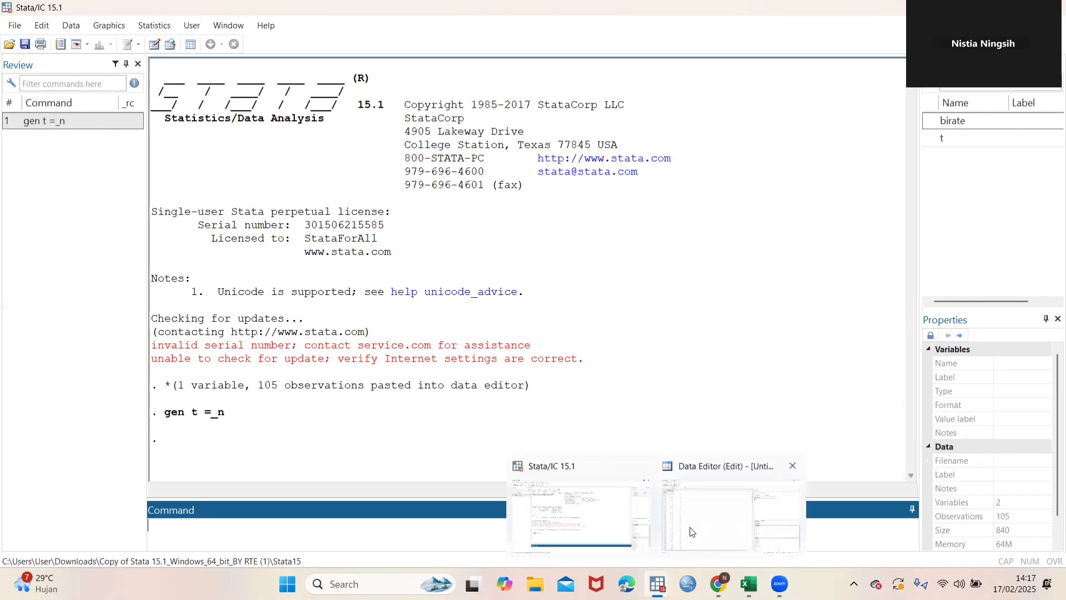
{"action": "left_click", "coordinate": [691, 532]}
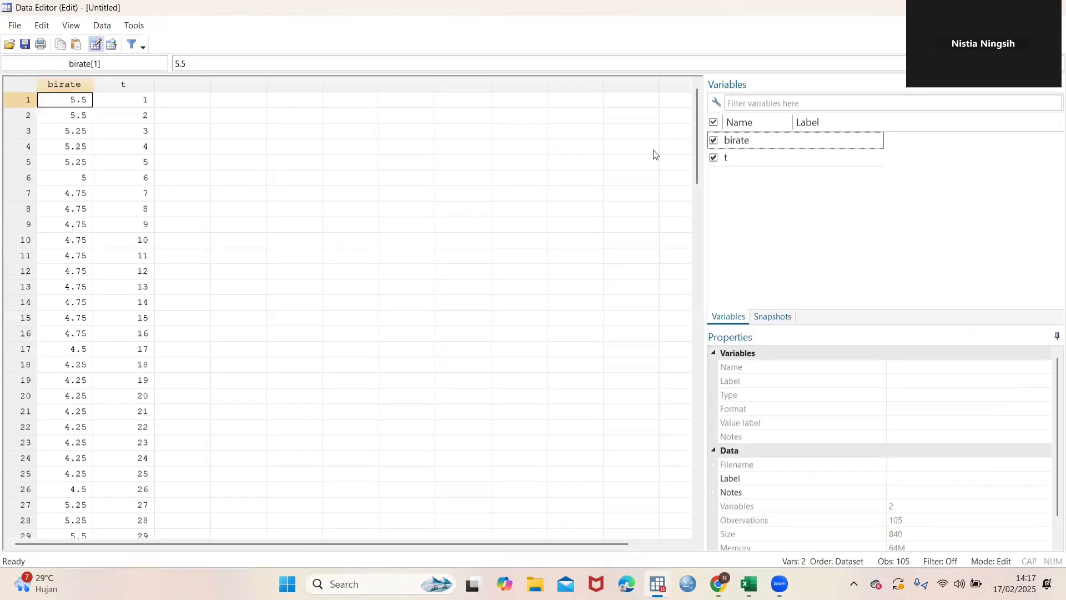
{"action": "left_click_drag", "start_coordinate": [696, 161], "coordinate": [707, 64]}
Generate the monthly date variable by running the command gen newt = tm(2016m4) + t - 1.
{"action": "left_click", "coordinate": [580, 531]}
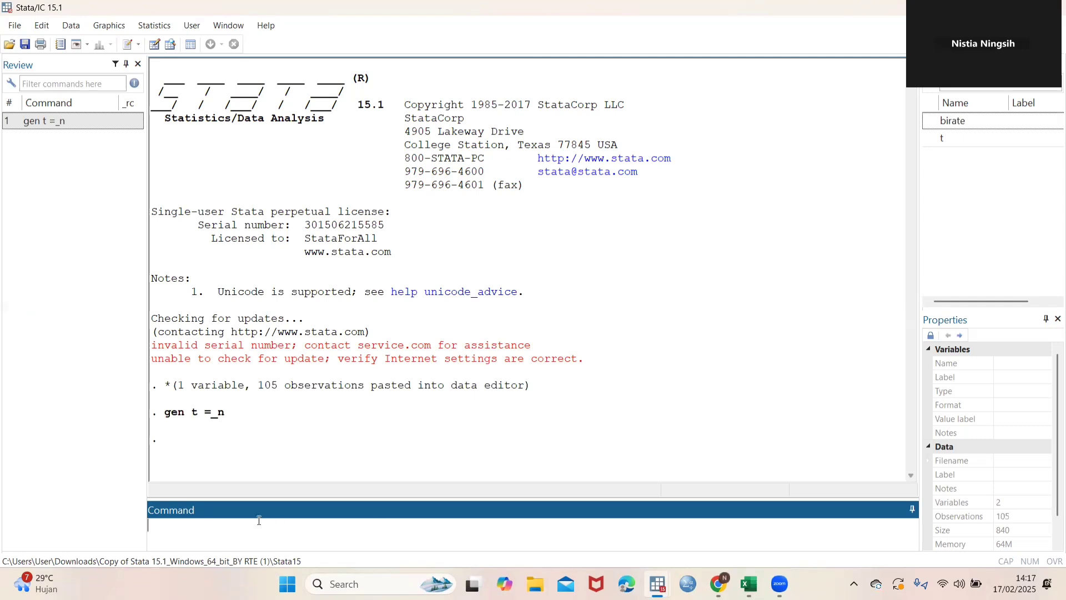
{"action": "type", "text": "gen newt = tm("}
{"action": "type", "text": "2016m4)"}
{"action": "type", "text": "+ t - 1"}
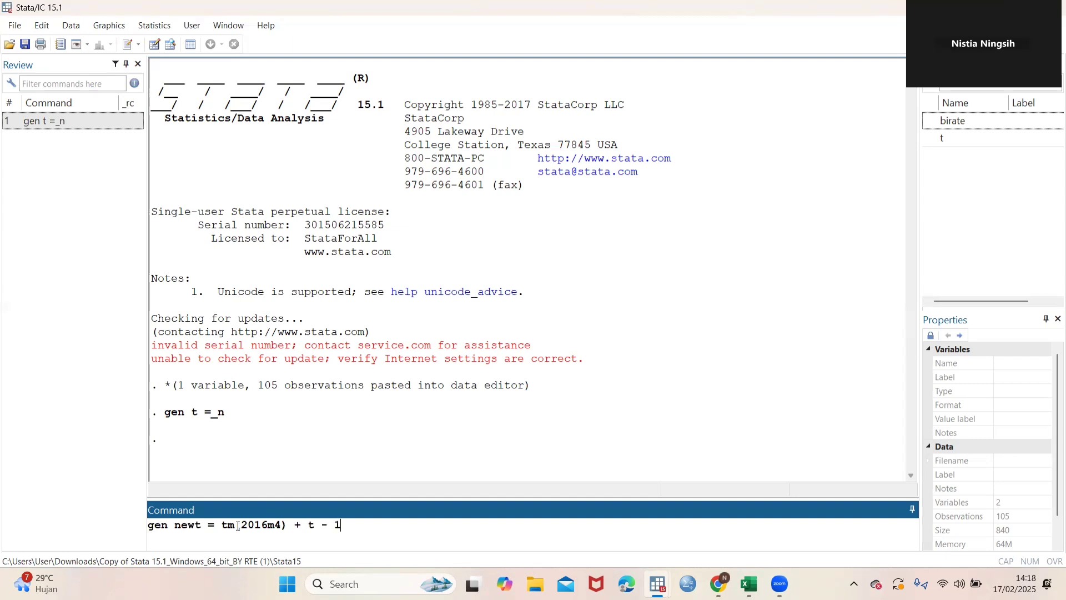
{"action": "key", "text": "Return"}
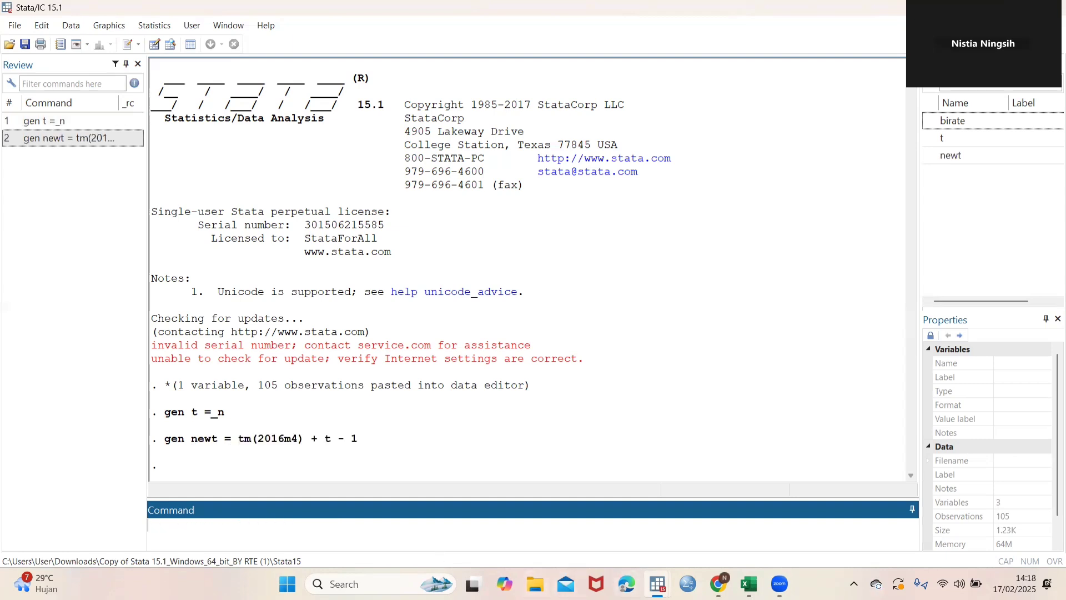
Set the display format of the newt variable to Monthly in the 2009m4 style in the Data Editor.
{"action": "mouse_move", "coordinate": [657, 583]}
{"action": "left_click", "coordinate": [699, 522]}
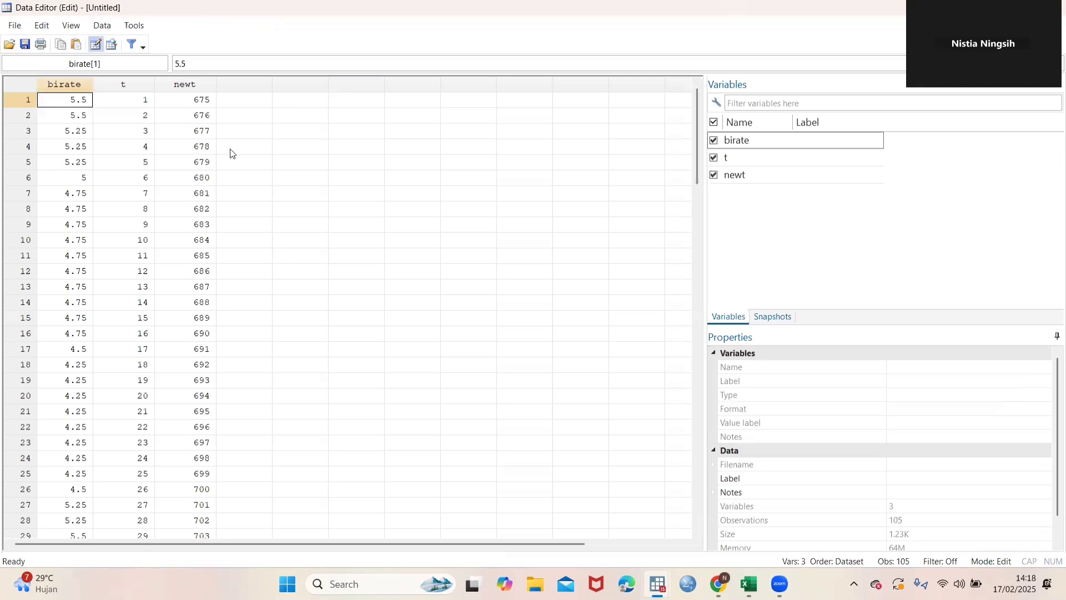
{"action": "left_click", "coordinate": [196, 85]}
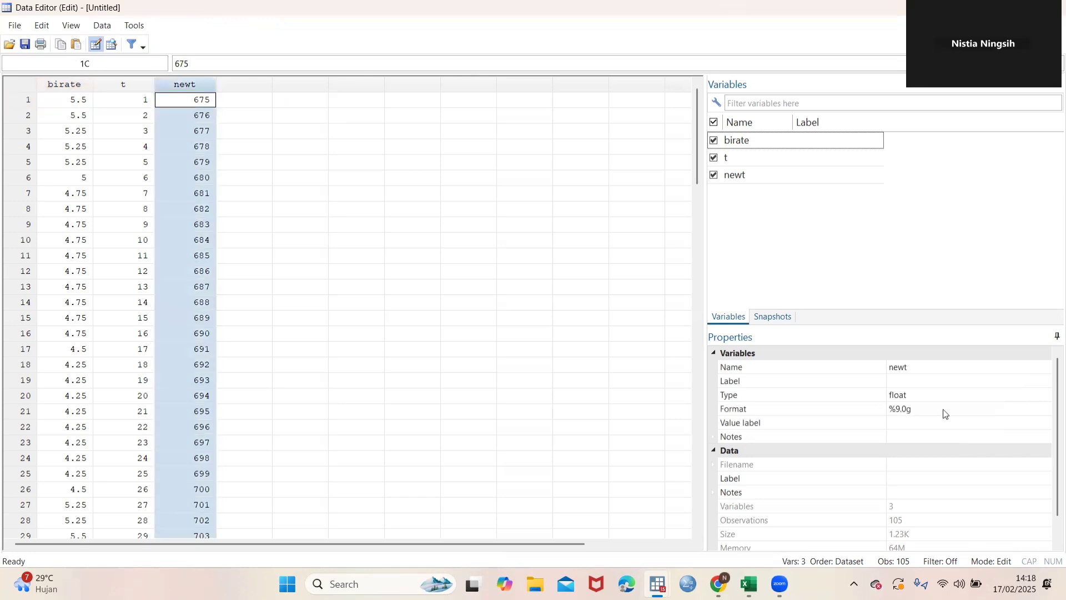
{"action": "left_click", "coordinate": [1038, 408]}
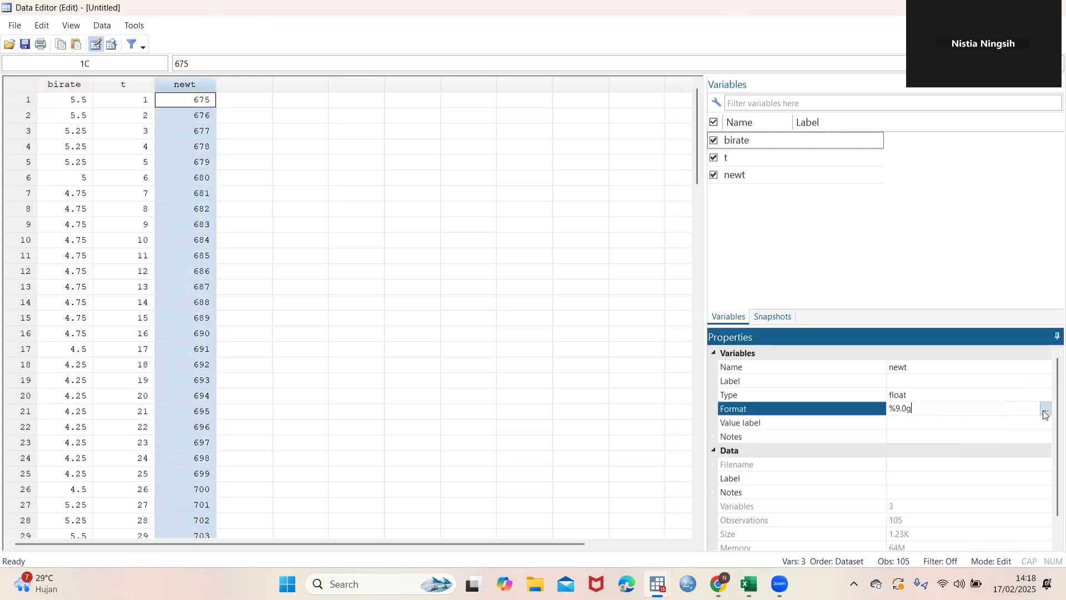
{"action": "left_click", "coordinate": [1045, 409]}
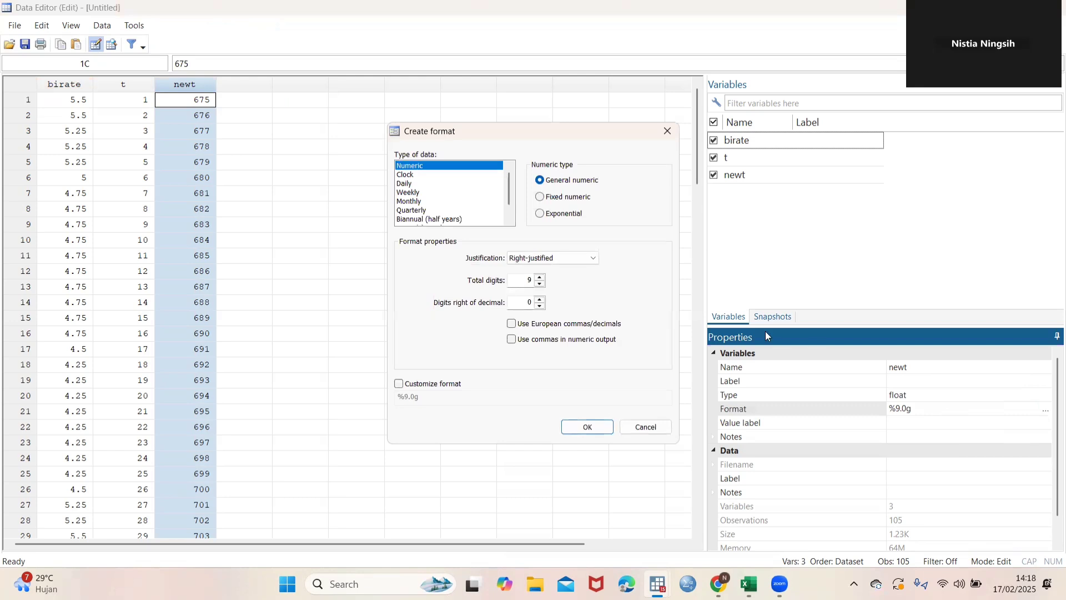
{"action": "left_click", "coordinate": [406, 203]}
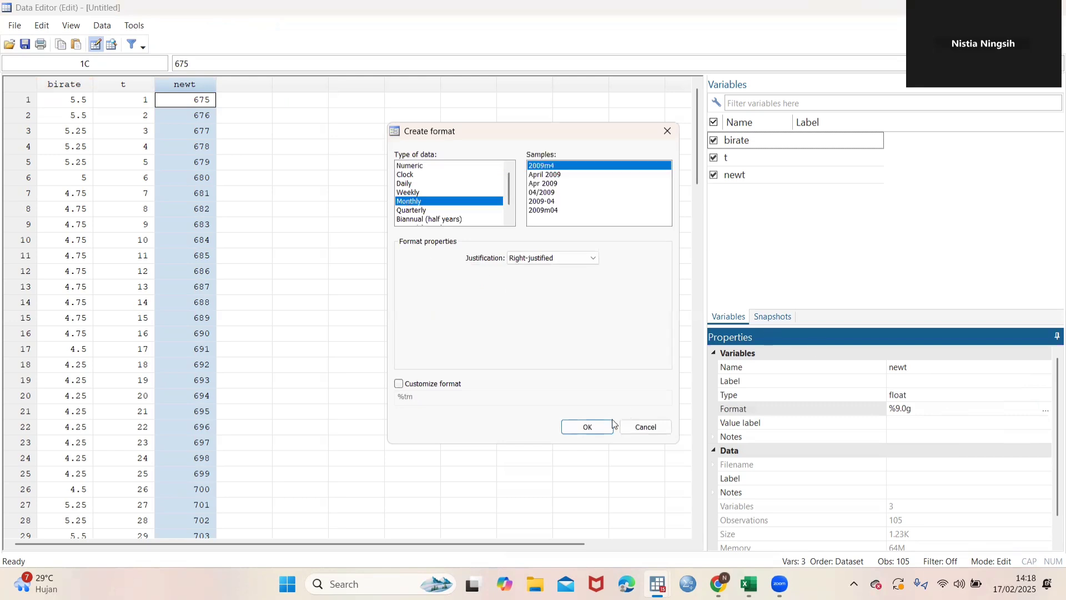
{"action": "left_click", "coordinate": [587, 427]}
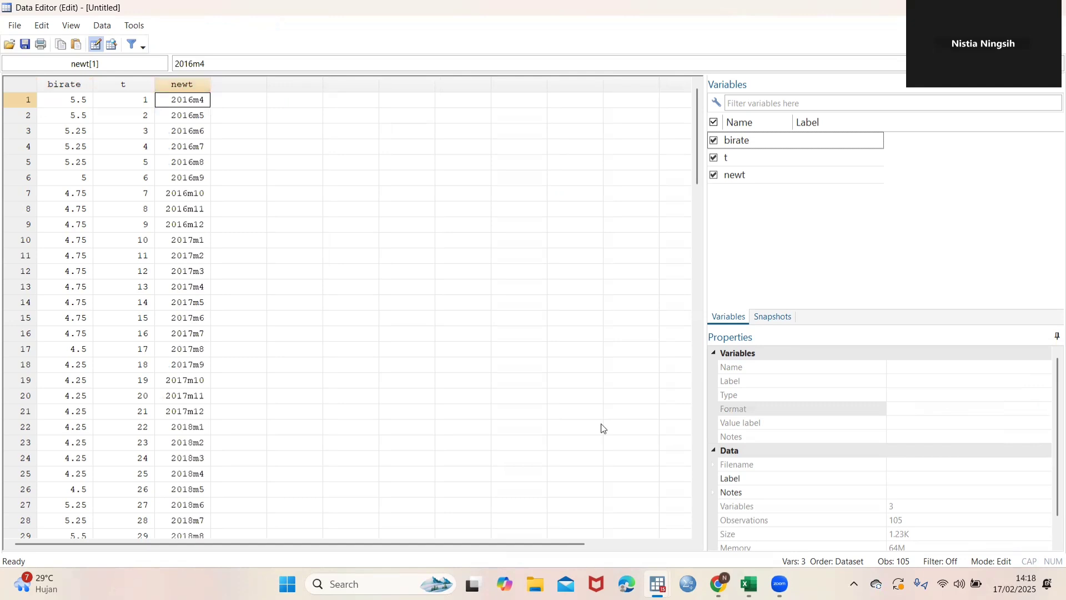
Declare the dataset as a time series on the monthly date variable with the command tsset newt.
{"action": "mouse_move", "coordinate": [656, 582]}
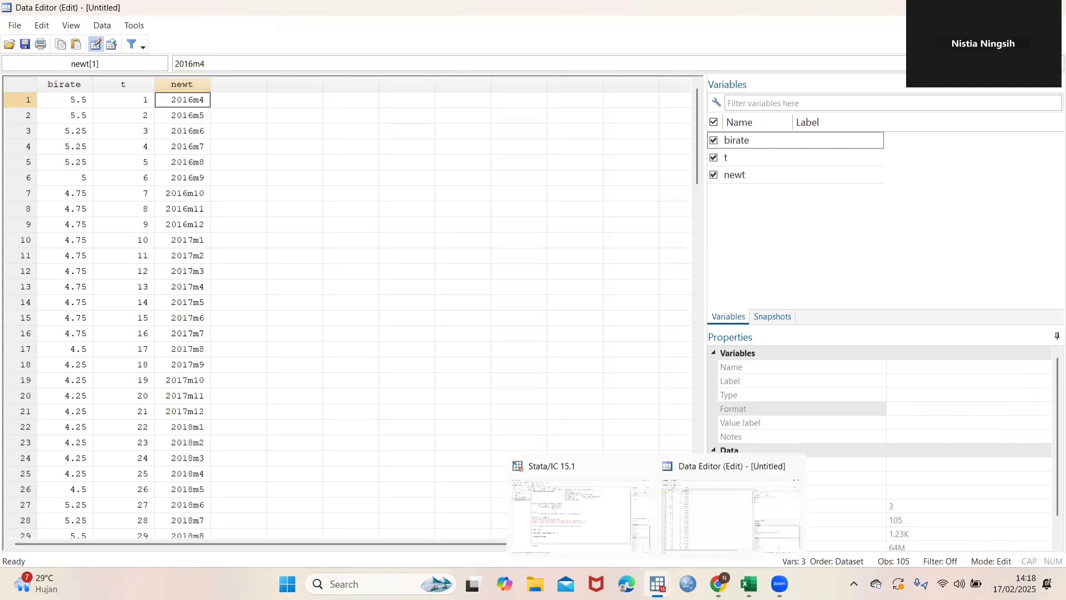
{"action": "left_click", "coordinate": [606, 537]}
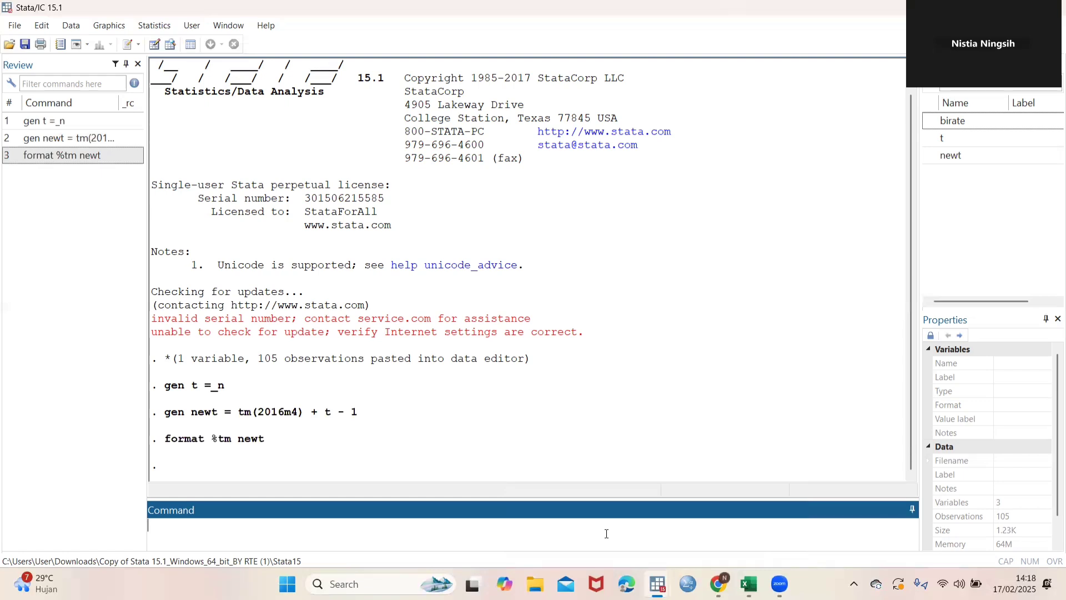
{"action": "type", "text": "tsset newt"}
{"action": "key", "text": "Return"}
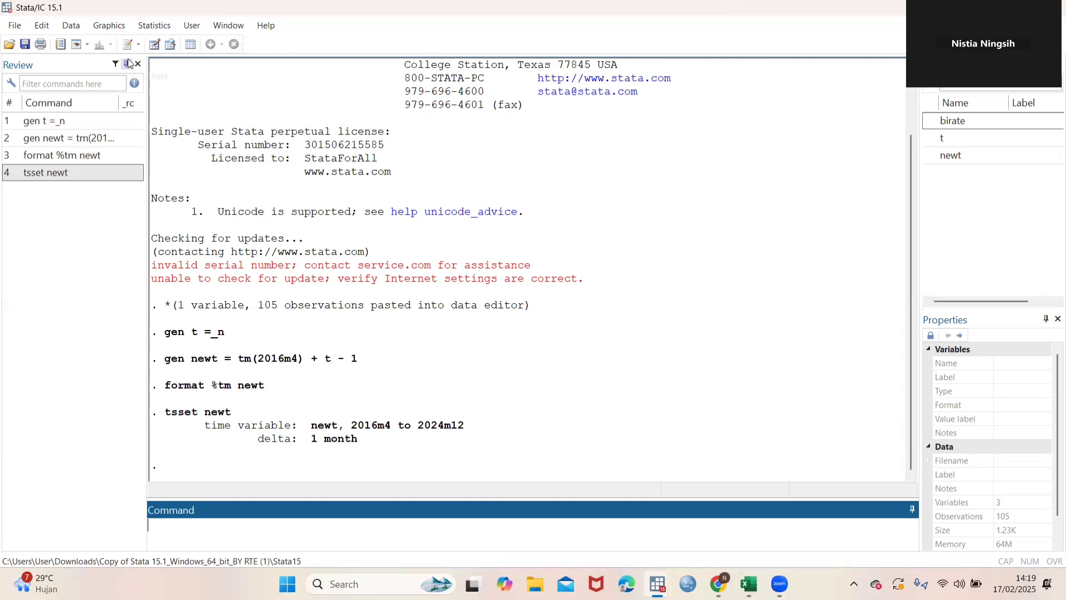
Create a time-series line plot with birate as the Y variable.
{"action": "left_click", "coordinate": [116, 25]}
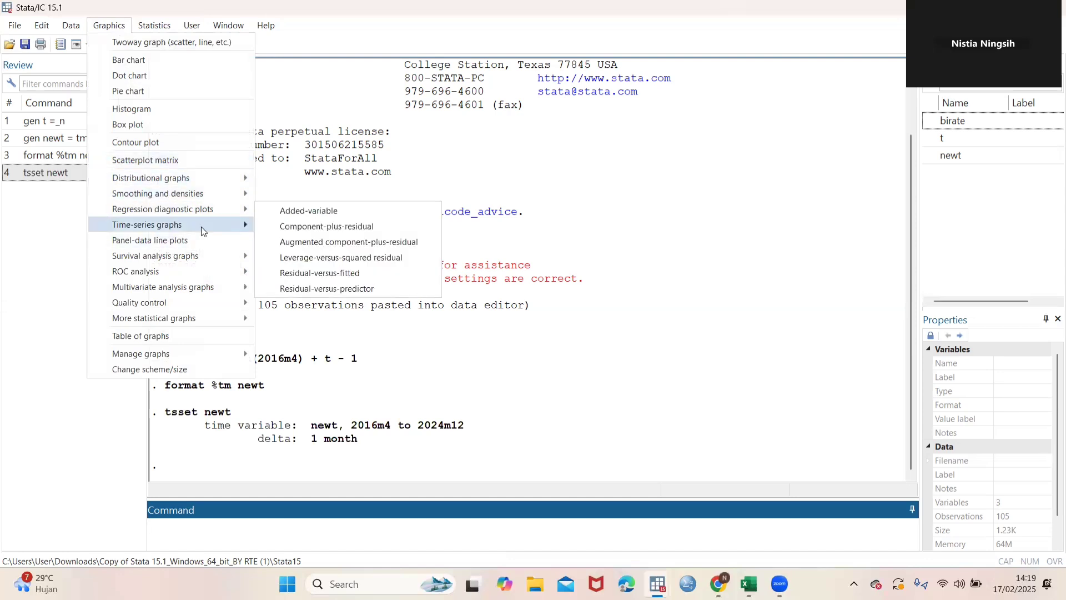
{"action": "mouse_move", "coordinate": [201, 224]}
{"action": "left_click", "coordinate": [280, 227]}
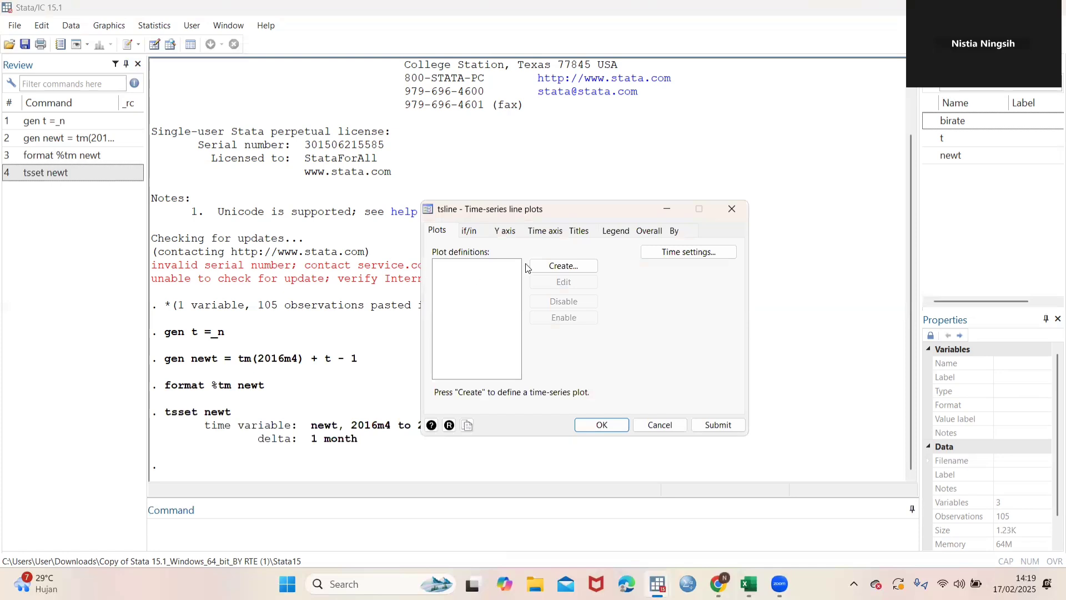
{"action": "left_click", "coordinate": [546, 268]}
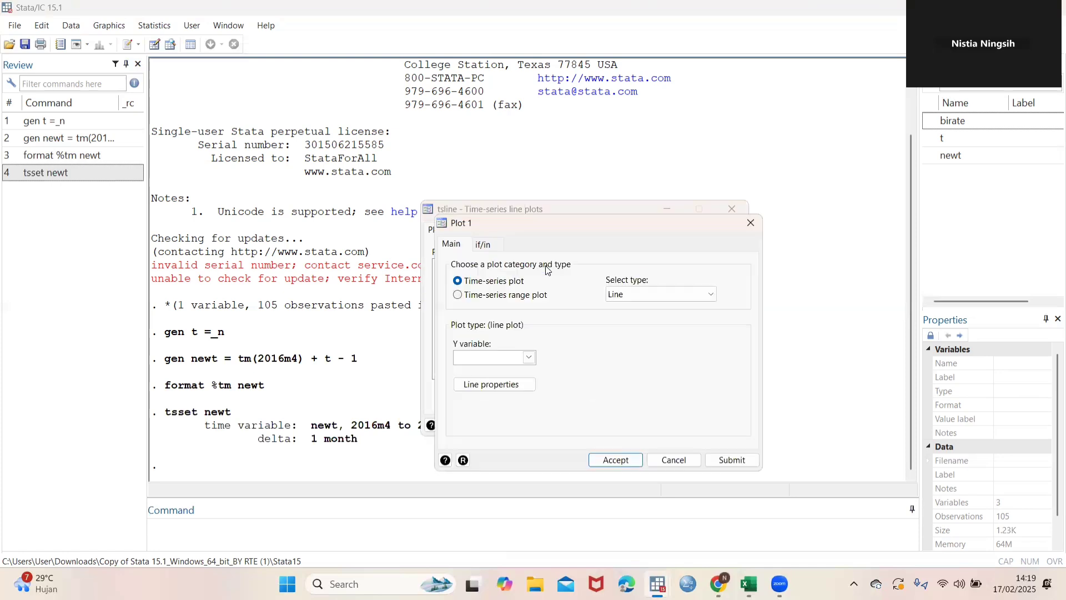
{"action": "left_click", "coordinate": [528, 357]}
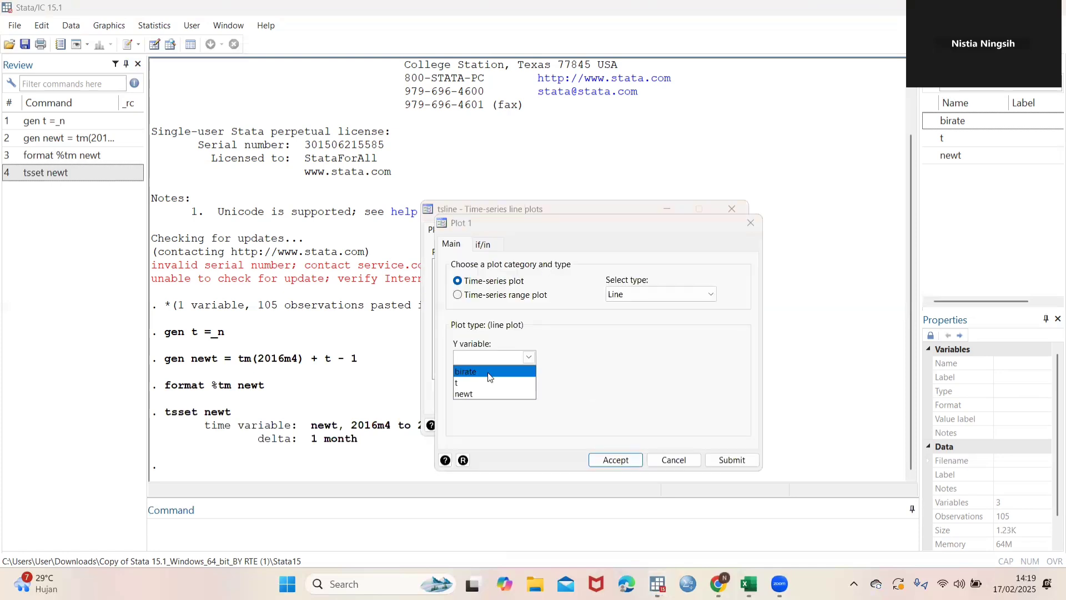
{"action": "left_click", "coordinate": [489, 370]}
{"action": "left_click", "coordinate": [605, 460]}
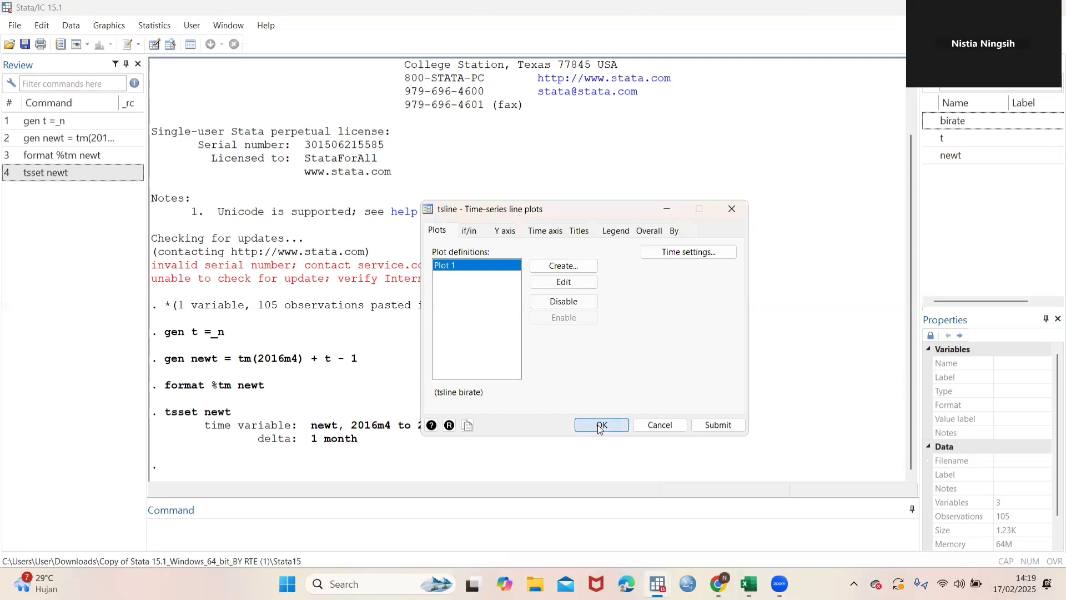
{"action": "left_click", "coordinate": [600, 425]}
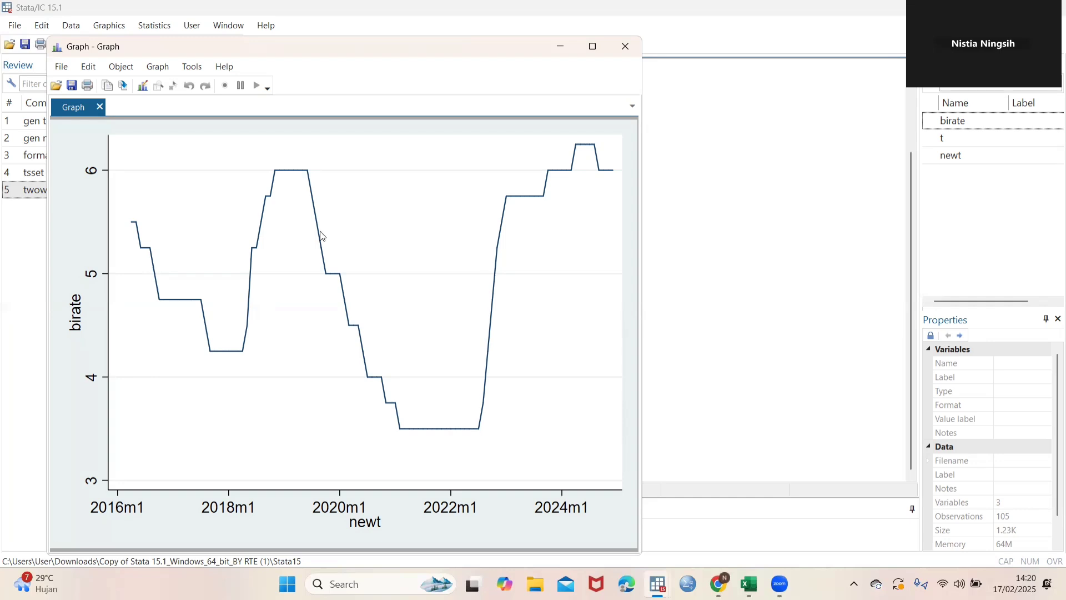
Run an Augmented Dickey-Fuller unit-root test on birate with 0 lagged differences and no additional regression options.
{"action": "left_click", "coordinate": [158, 27]}
{"action": "mouse_move", "coordinate": [228, 170]}
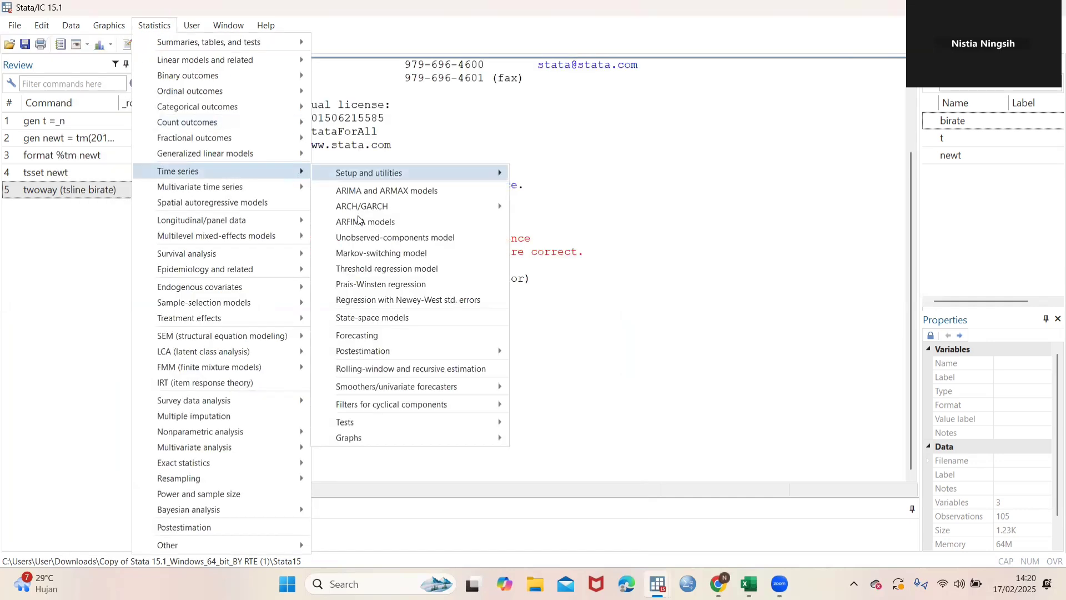
{"action": "mouse_move", "coordinate": [367, 426]}
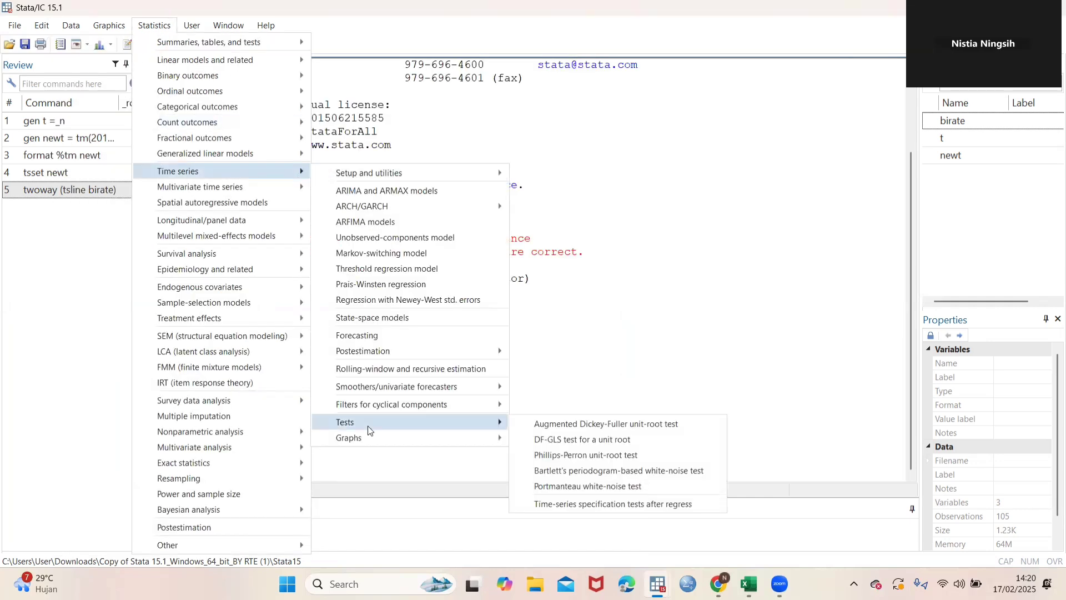
{"action": "left_click", "coordinate": [528, 427]}
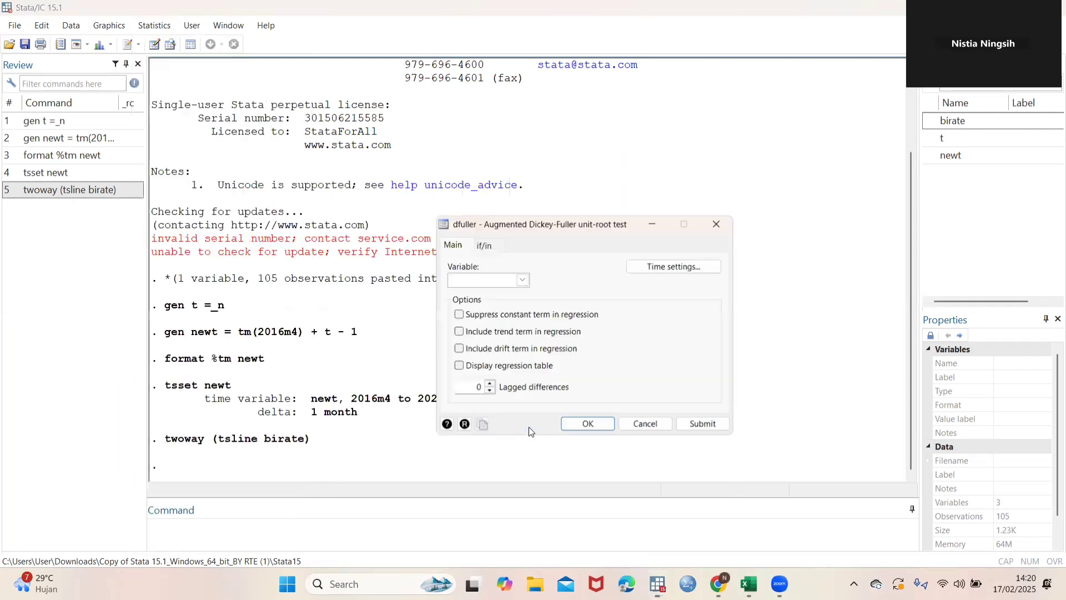
{"action": "left_click", "coordinate": [522, 279]}
{"action": "left_click", "coordinate": [483, 293]}
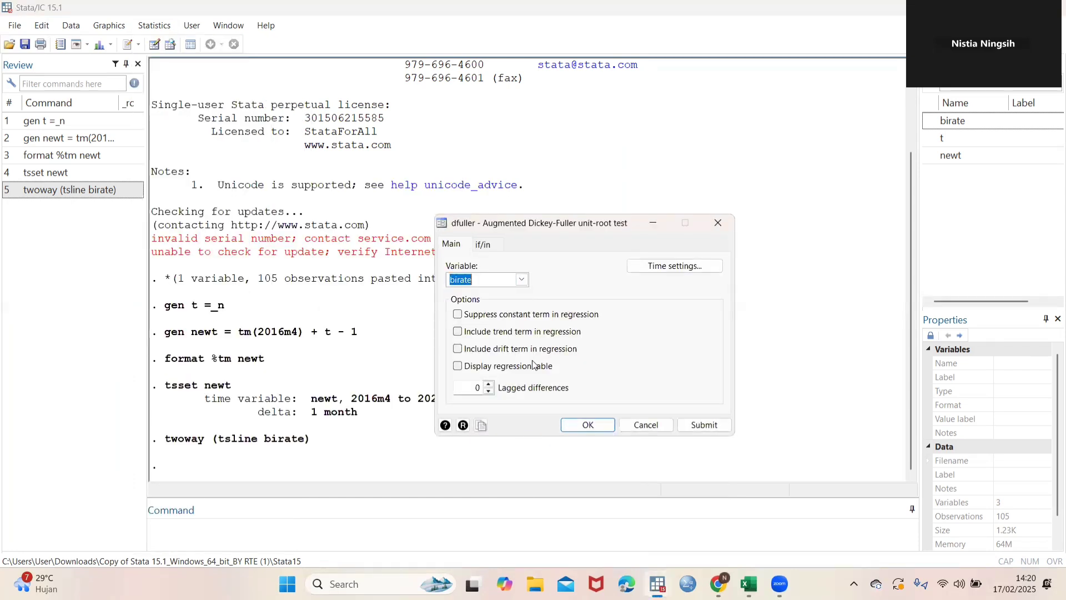
{"action": "left_click", "coordinate": [572, 425]}
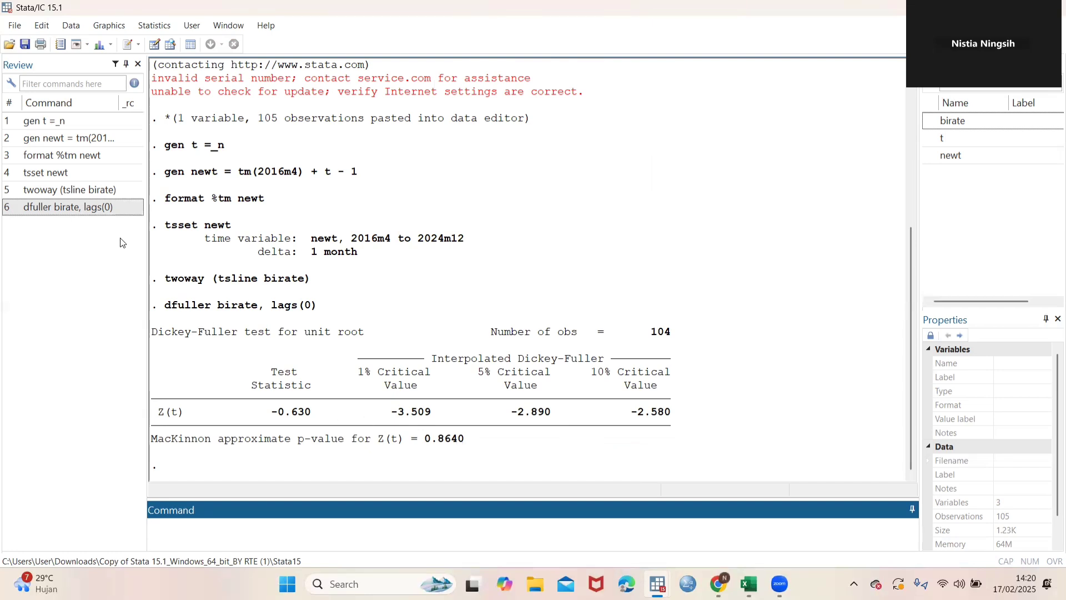
Repeat the Dickey-Fuller test on the first difference of the rate by running dfuller D.birate, lags(0).
{"action": "left_click", "coordinate": [121, 206]}
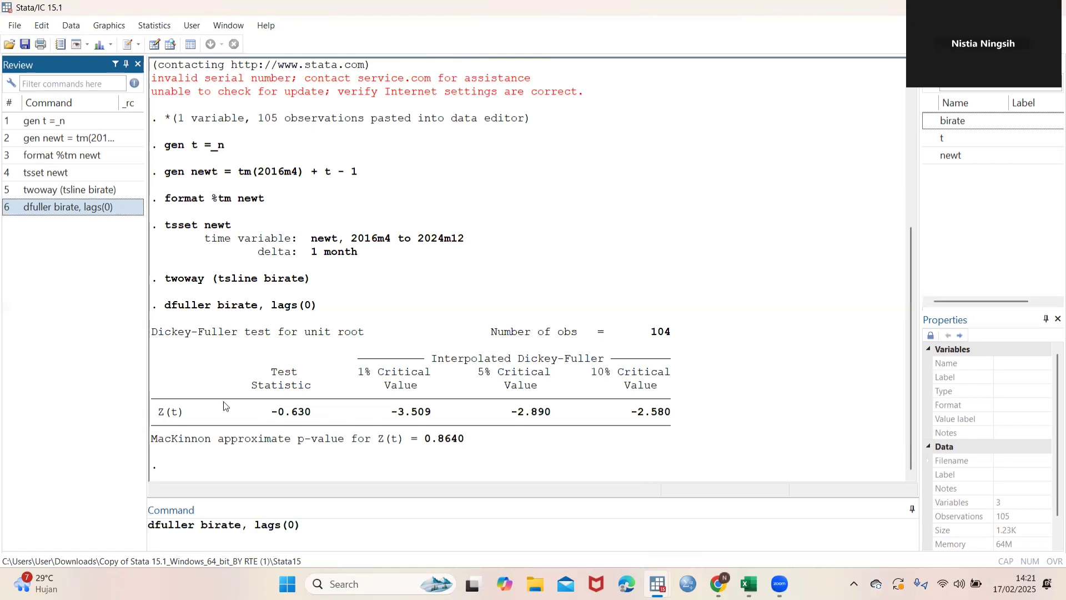
{"action": "left_click", "coordinate": [202, 526]}
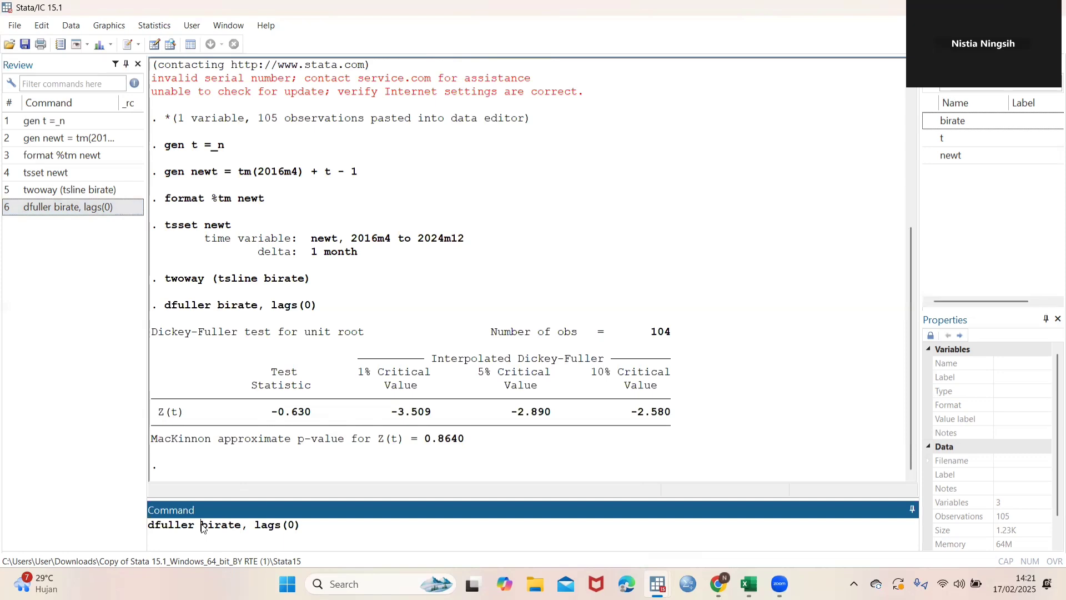
{"action": "type", "text": "D."}
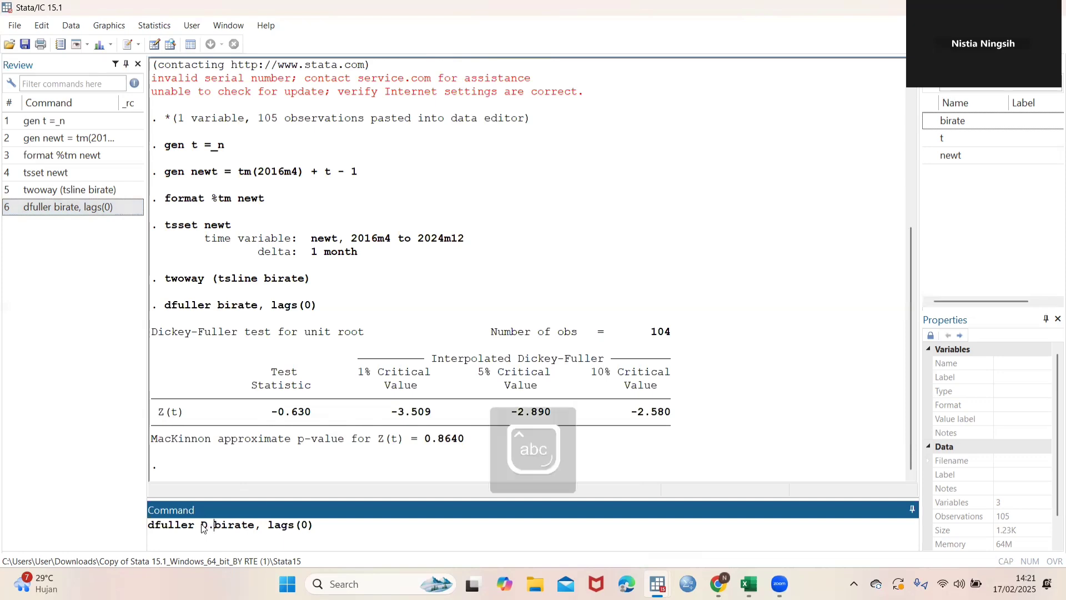
{"action": "key", "text": "Return"}
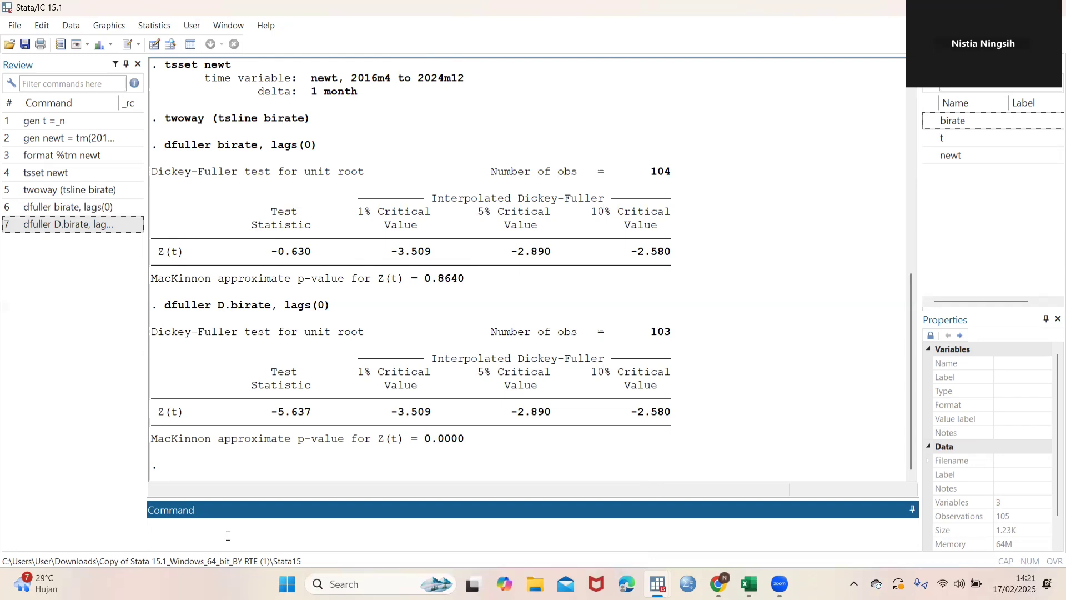
Plot the autocorrelations of the first-differenced rate by running the command ac D.birate.
{"action": "type", "text": "ac"}
{"action": "key", "text": "Caps_Lock"}
{"action": "type", "text": "D."}
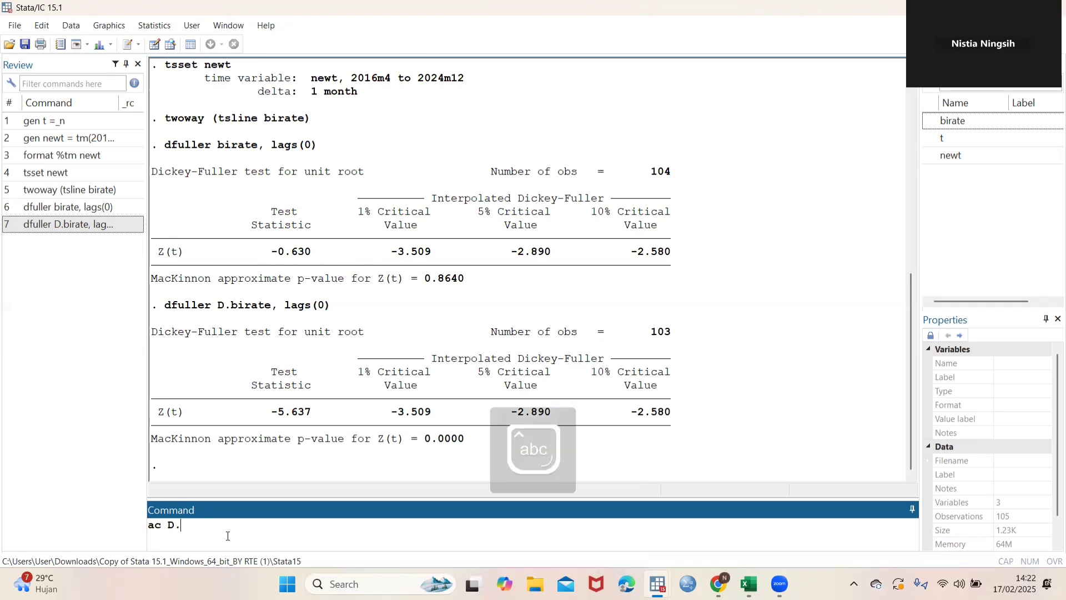
{"action": "type", "text": "birate"}
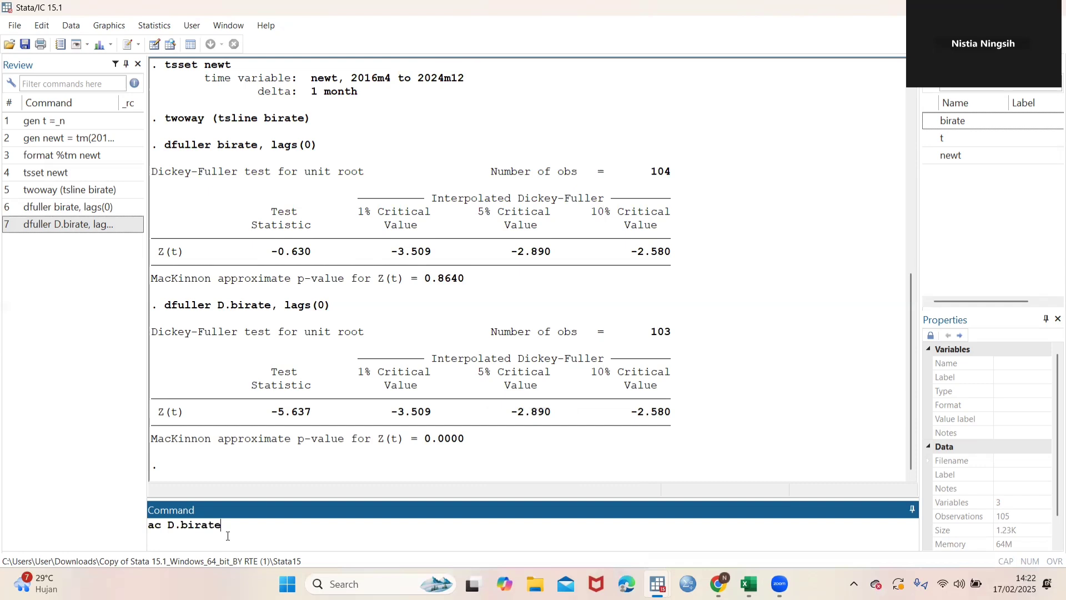
{"action": "key", "text": "Return"}
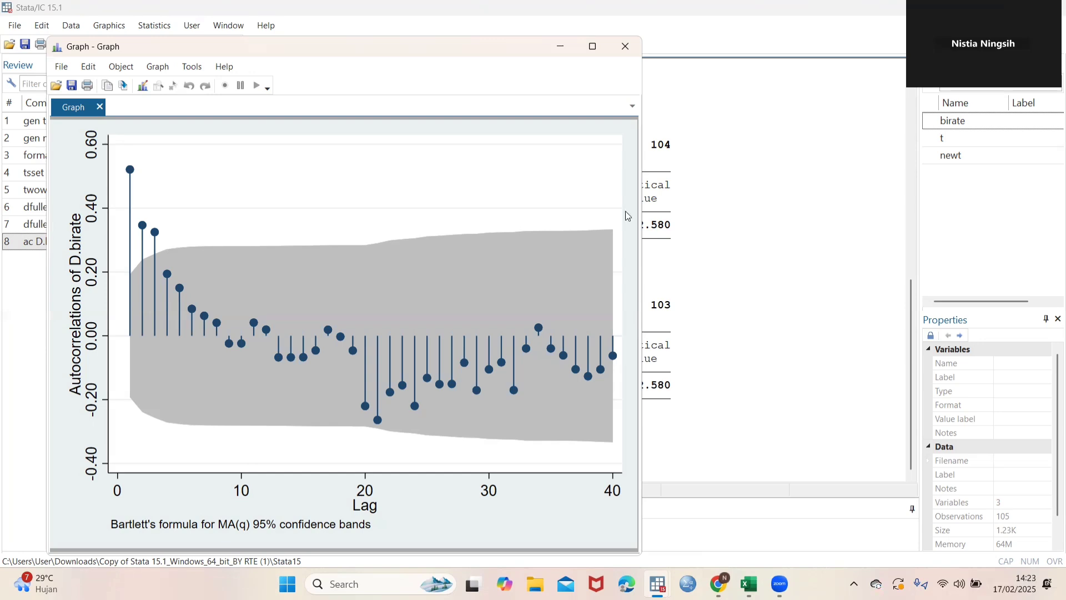
{"action": "left_click", "coordinate": [655, 227]}
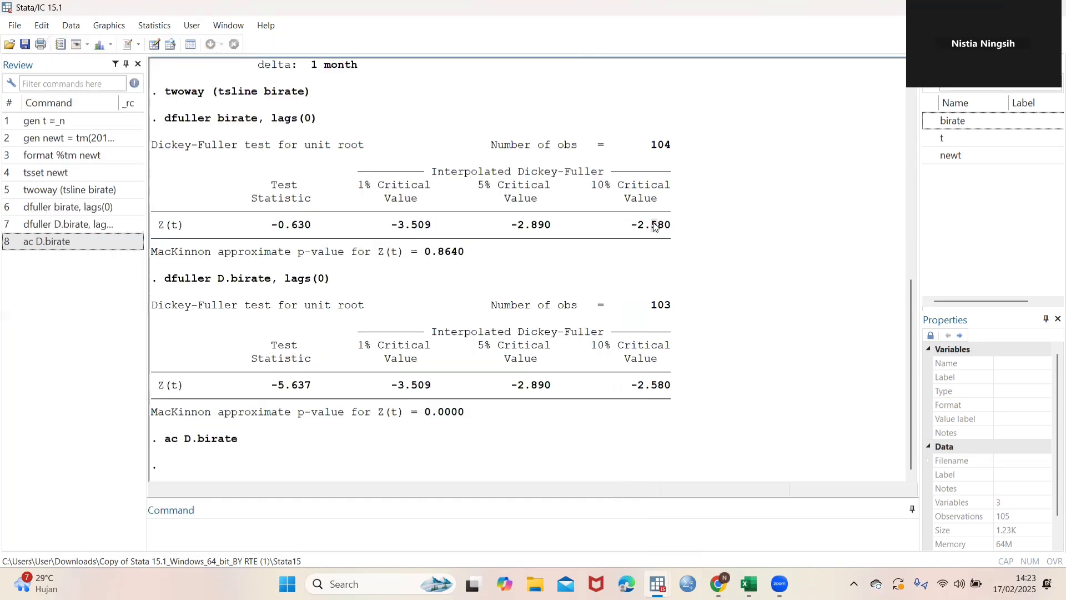
Plot the partial autocorrelations of the first-differenced rate by running the command pac D.birate.
{"action": "left_click", "coordinate": [194, 531]}
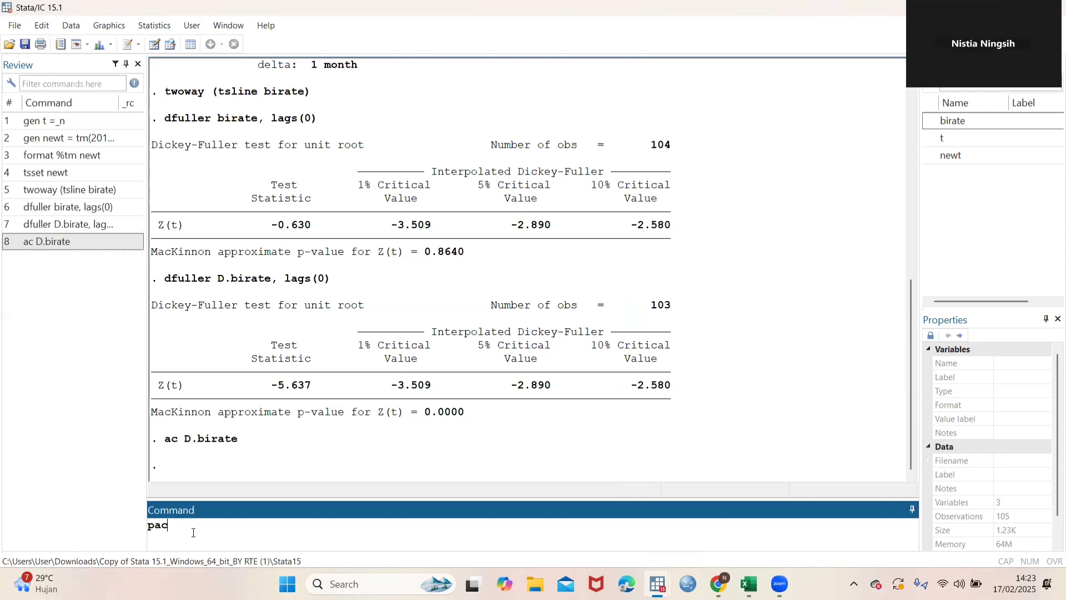
{"action": "type", "text": "pac D."}
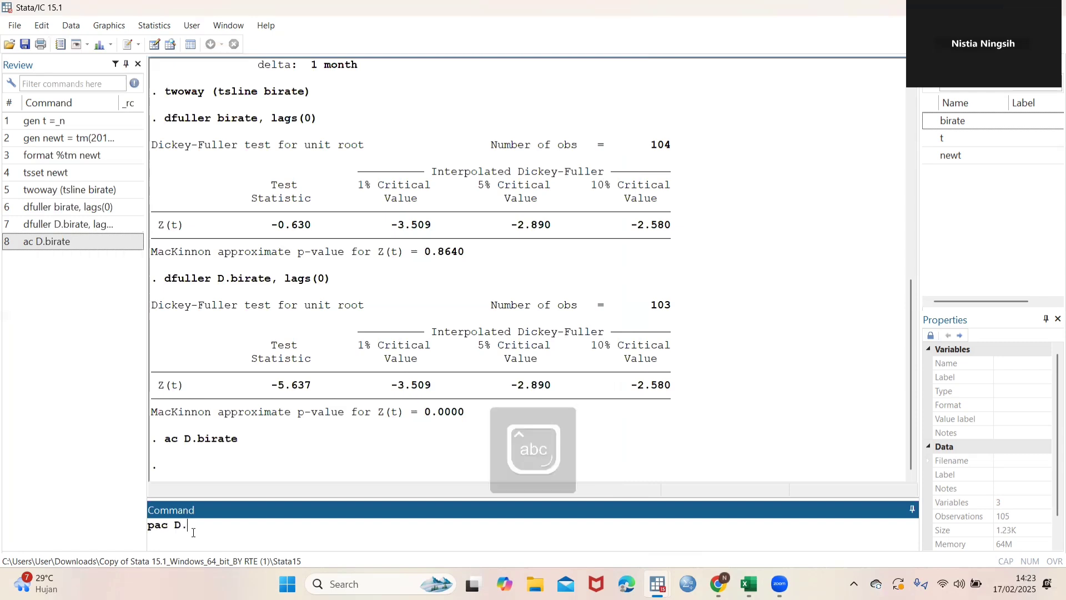
{"action": "type", "text": "birate"}
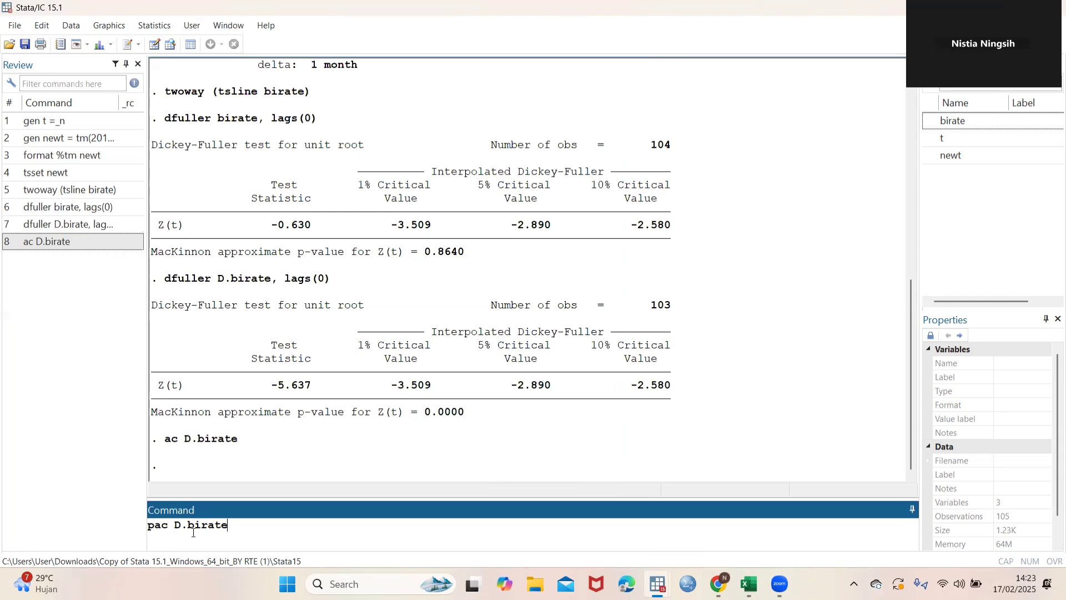
{"action": "key", "text": "Return"}
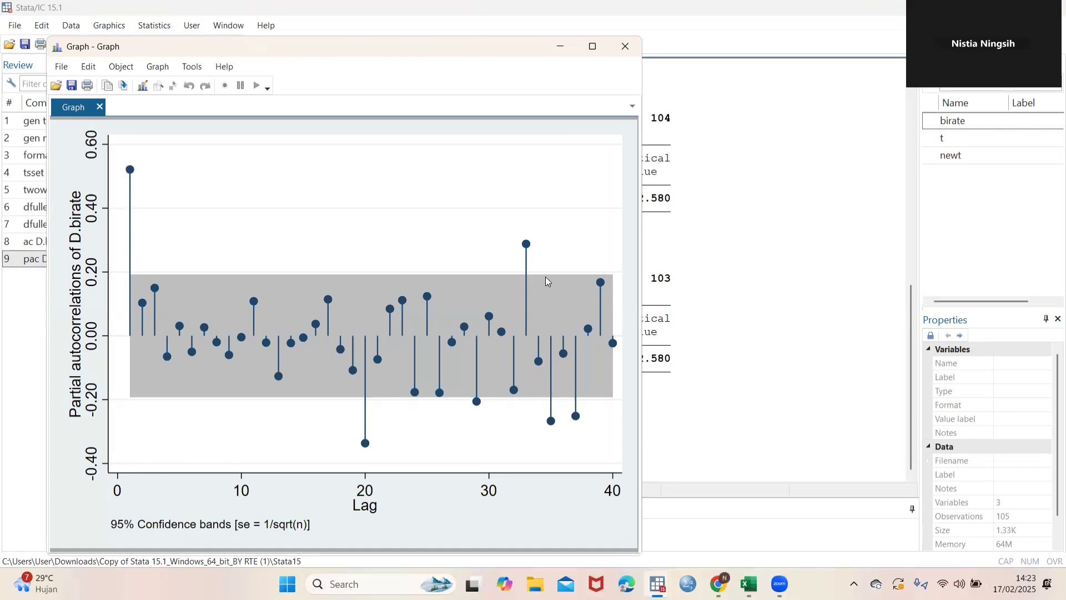
{"action": "left_click", "coordinate": [693, 287]}
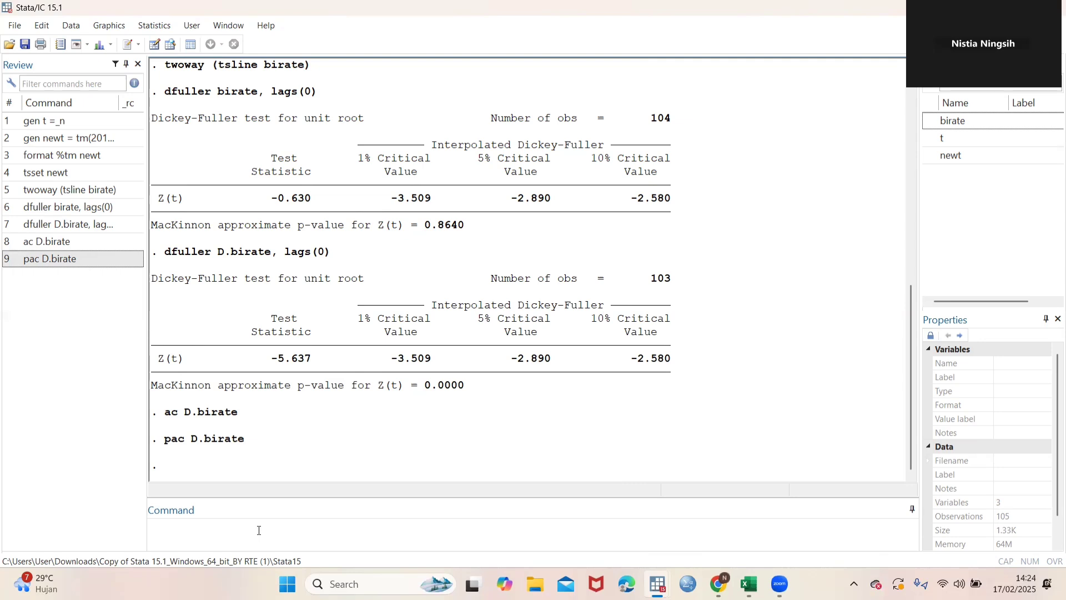
Fit the model with arima birate, arima (1,1,3) nolog and report its information criteria with estat ic.
{"action": "left_click", "coordinate": [185, 528]}
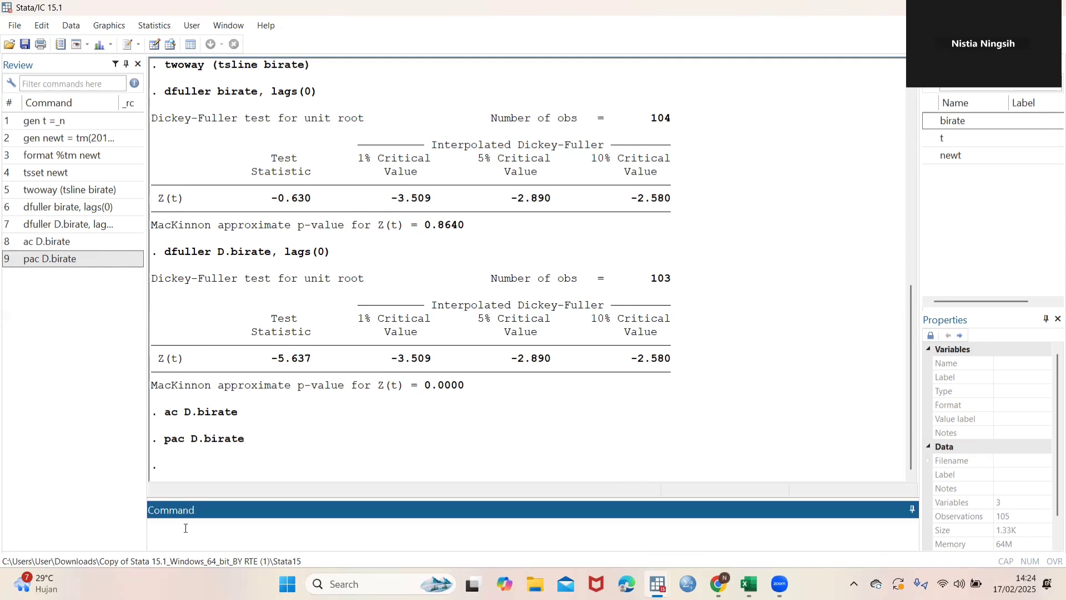
{"action": "type", "text": "arima birate, arima (1,1,3) nolog"}
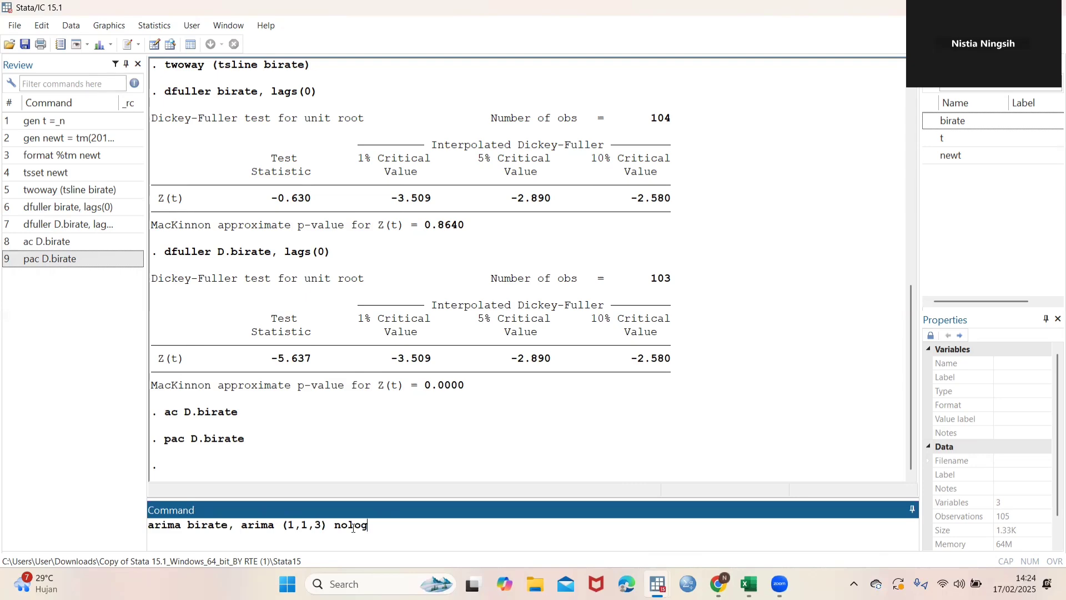
{"action": "key", "text": "Return"}
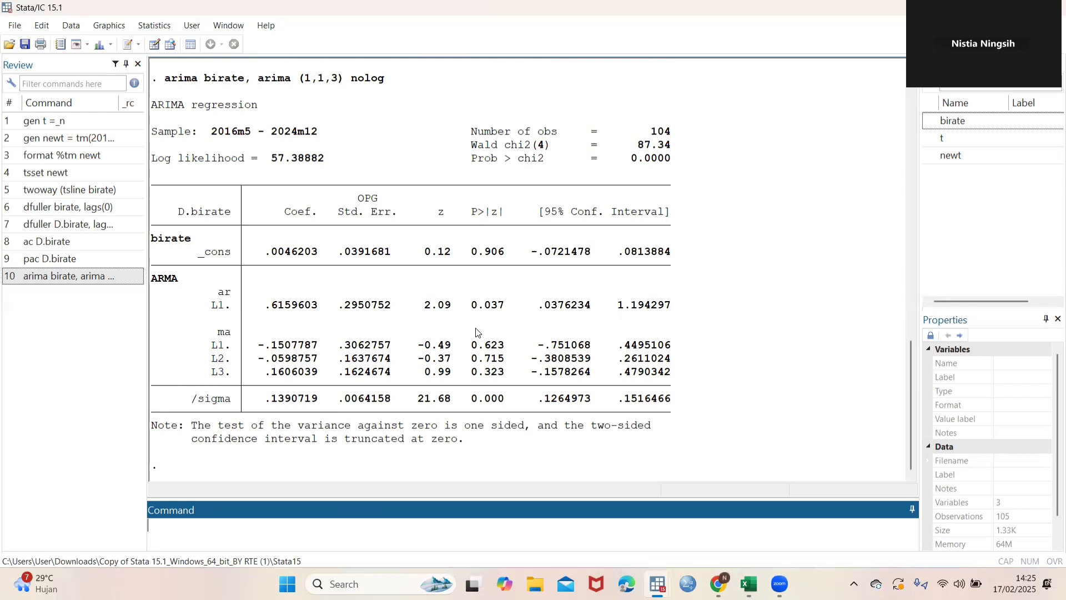
{"action": "type", "text": "estat ic"}
{"action": "key", "text": "Return"}
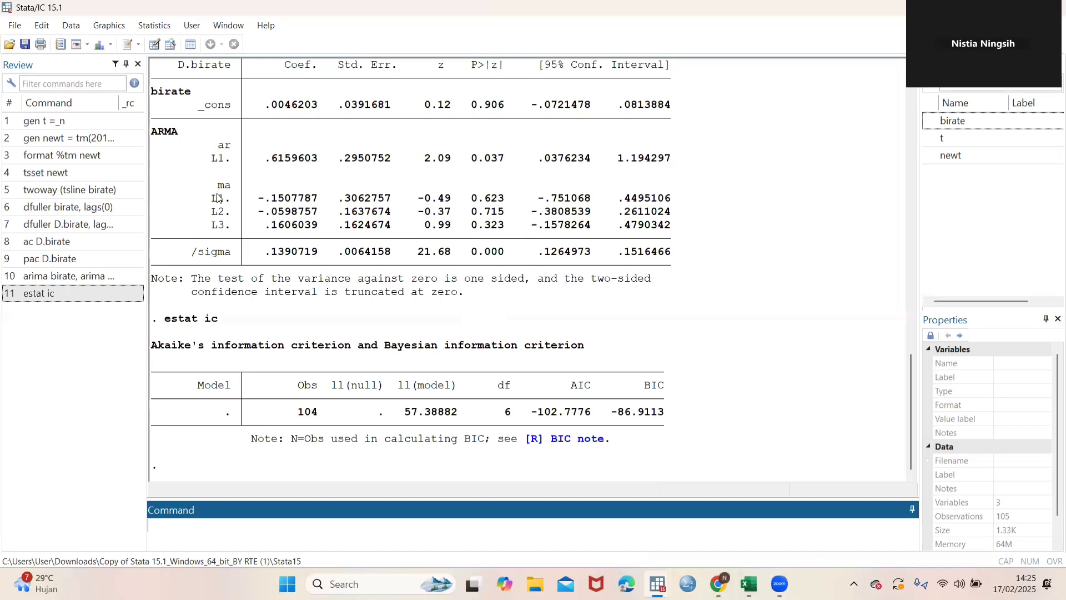
Rerun the ARIMA command on birate with the order (1,1,0) and report that model's information criteria with estat ic.
{"action": "left_click", "coordinate": [104, 275]}
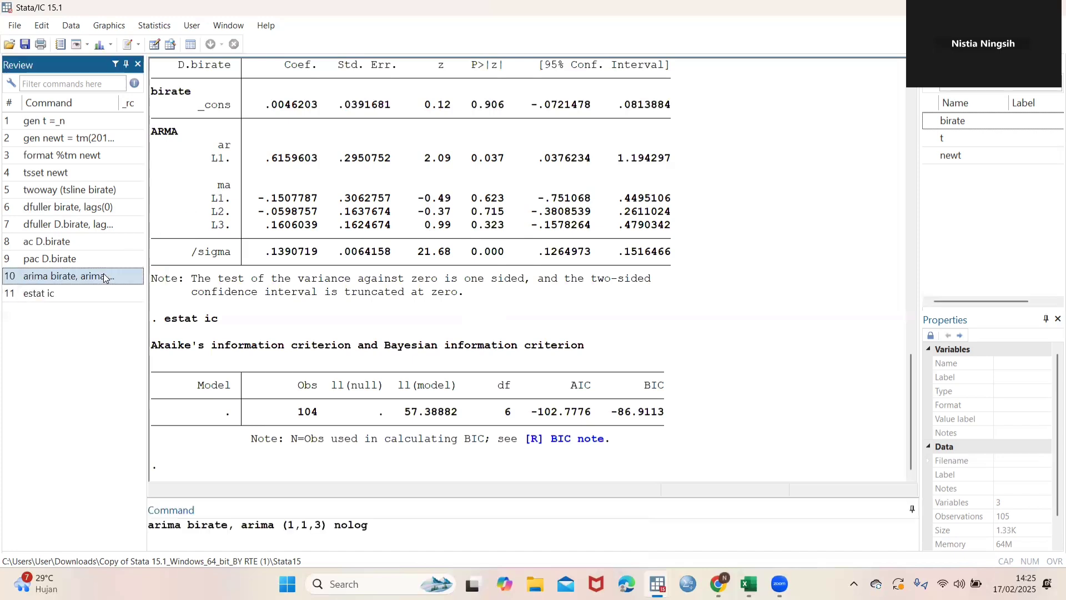
{"action": "left_click", "coordinate": [321, 525]}
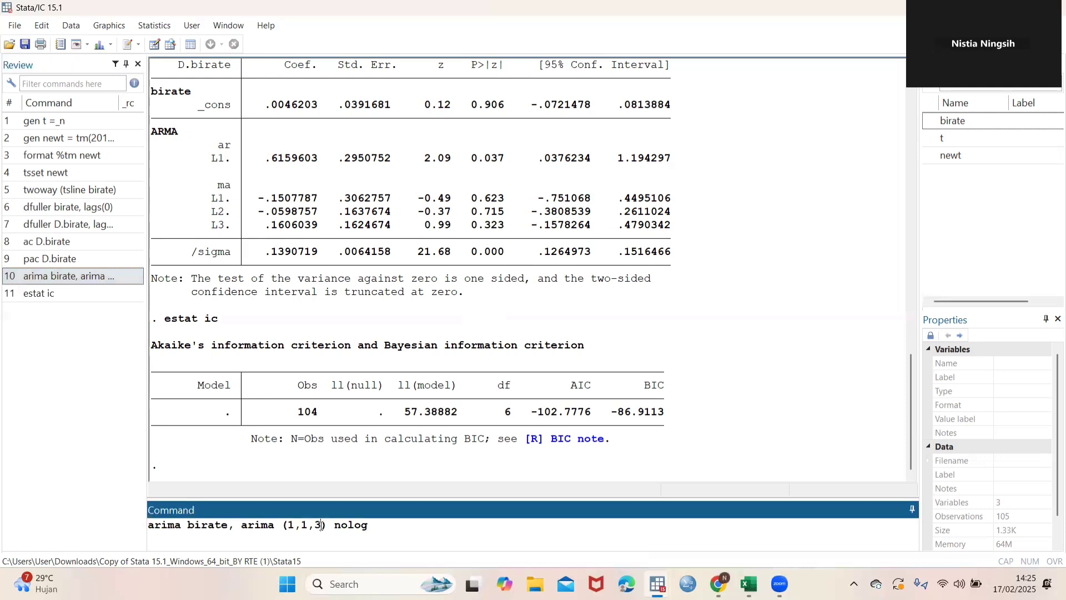
{"action": "key", "text": "BackSpace"}
{"action": "type", "text": "0"}
{"action": "key", "text": "Return"}
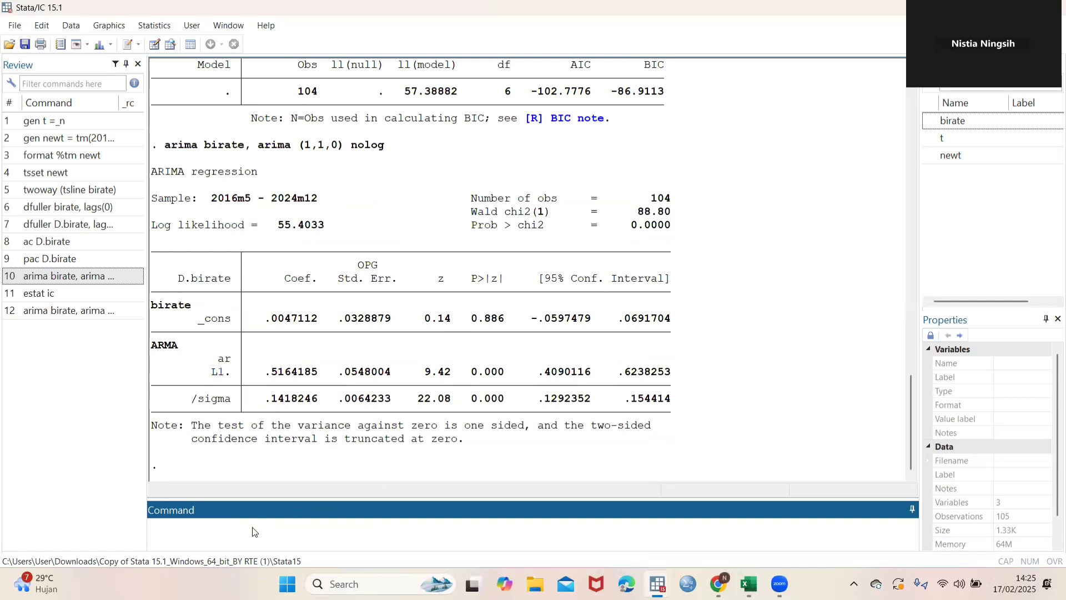
{"action": "type", "text": "estat ic"}
{"action": "key", "text": "Return"}
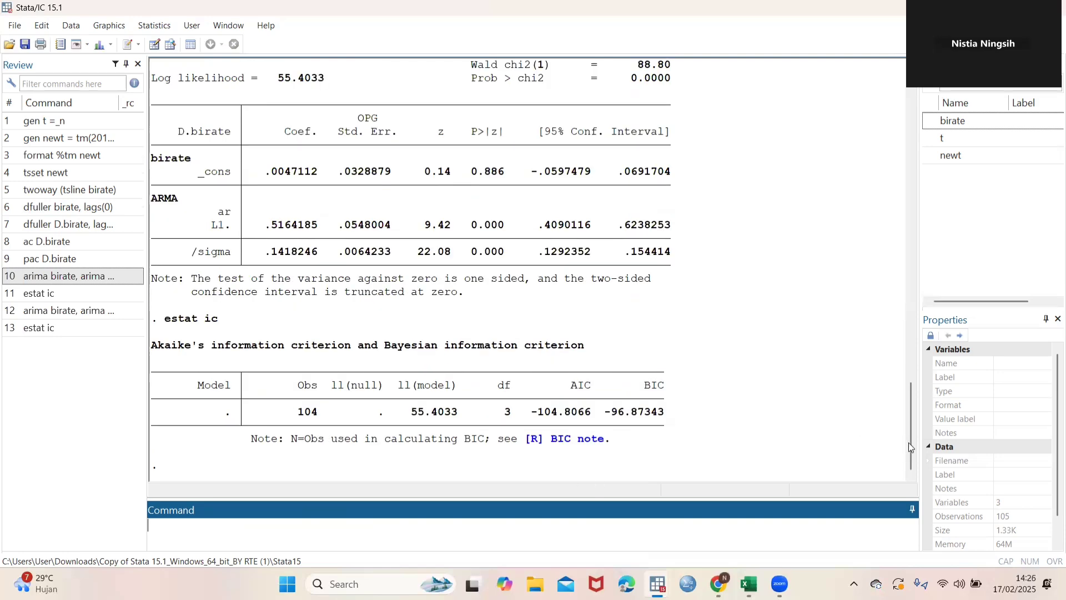
{"action": "mouse_move", "coordinate": [909, 437]}
{"action": "left_mouse_down"}
{"action": "mouse_move", "coordinate": [905, 408]}
{"action": "mouse_move", "coordinate": [902, 456]}
{"action": "left_mouse_up"}
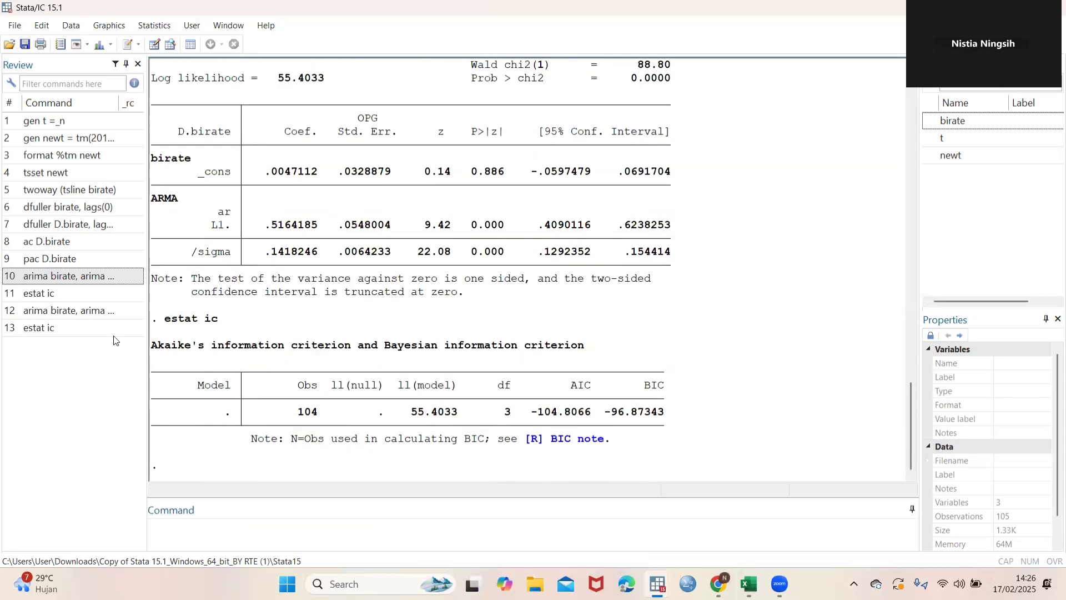
Refit birate with the ARIMA order (0,1,0), run estat ic, and compare the information criteria with the earlier models.
{"action": "left_click", "coordinate": [109, 320]}
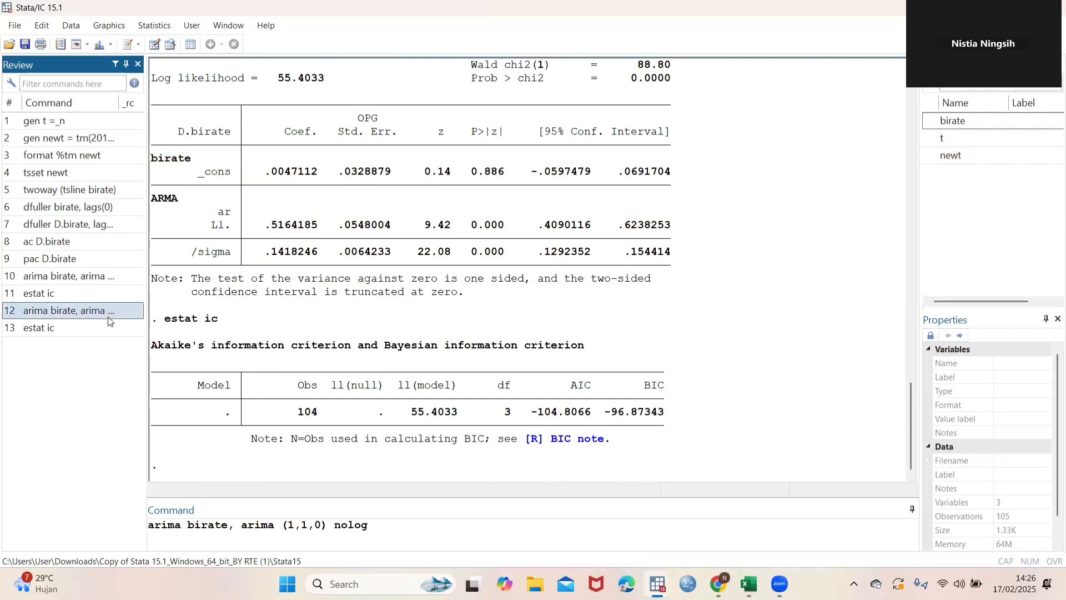
{"action": "left_click", "coordinate": [292, 523]}
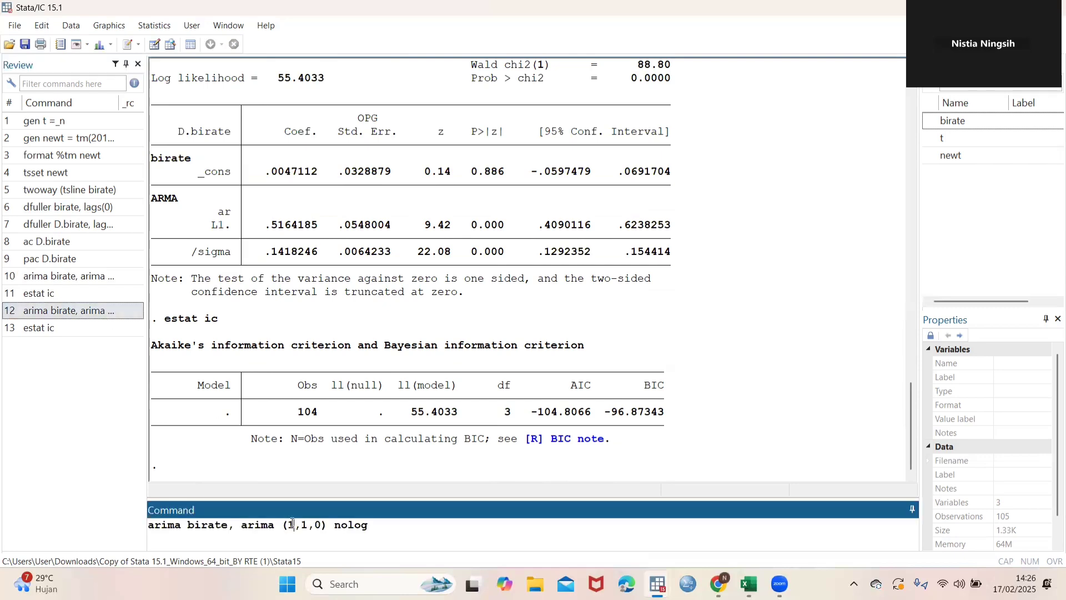
{"action": "key", "text": "BackSpace"}
{"action": "type", "text": "0"}
{"action": "key", "text": "Return"}
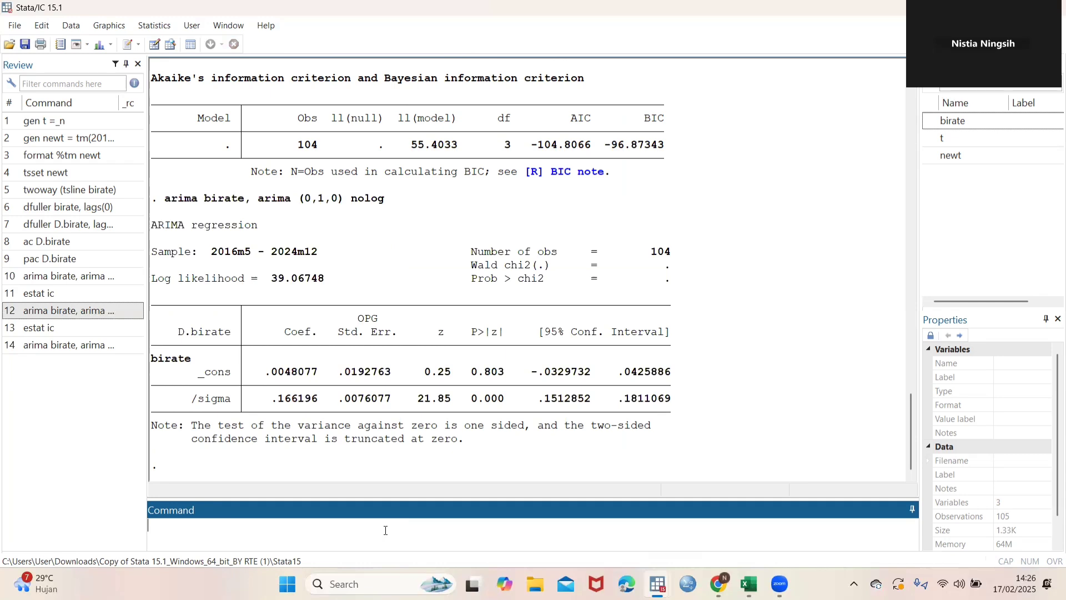
{"action": "type", "text": "estat ic"}
{"action": "key", "text": "Return"}
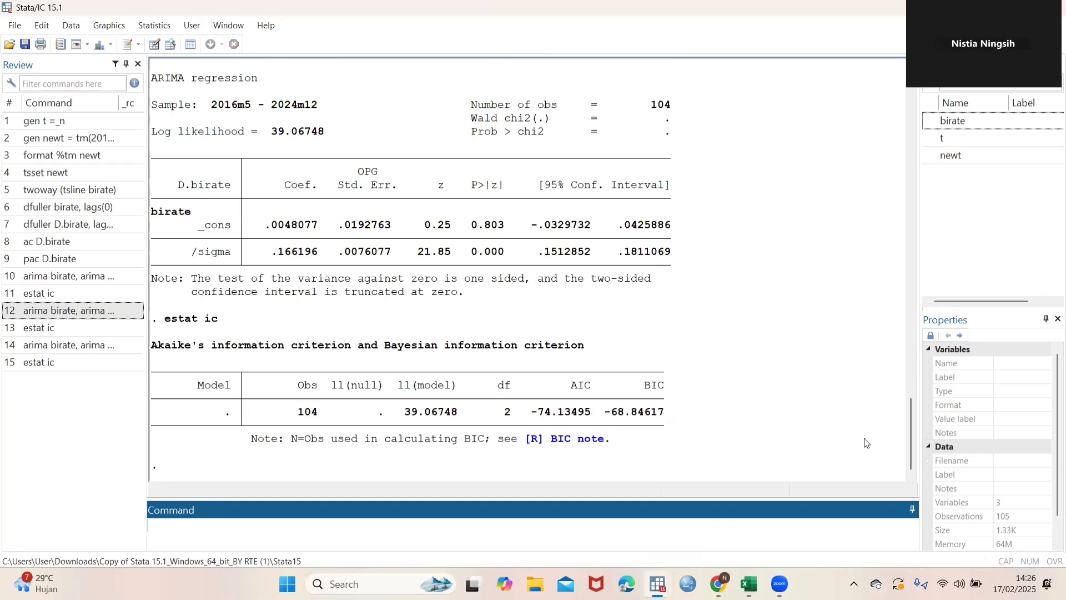
{"action": "mouse_move", "coordinate": [910, 448]}
{"action": "left_mouse_down"}
{"action": "mouse_move", "coordinate": [909, 421]}
{"action": "mouse_move", "coordinate": [906, 453]}
{"action": "left_mouse_up"}
{"action": "left_click_drag", "start_coordinate": [908, 439], "coordinate": [913, 466]}
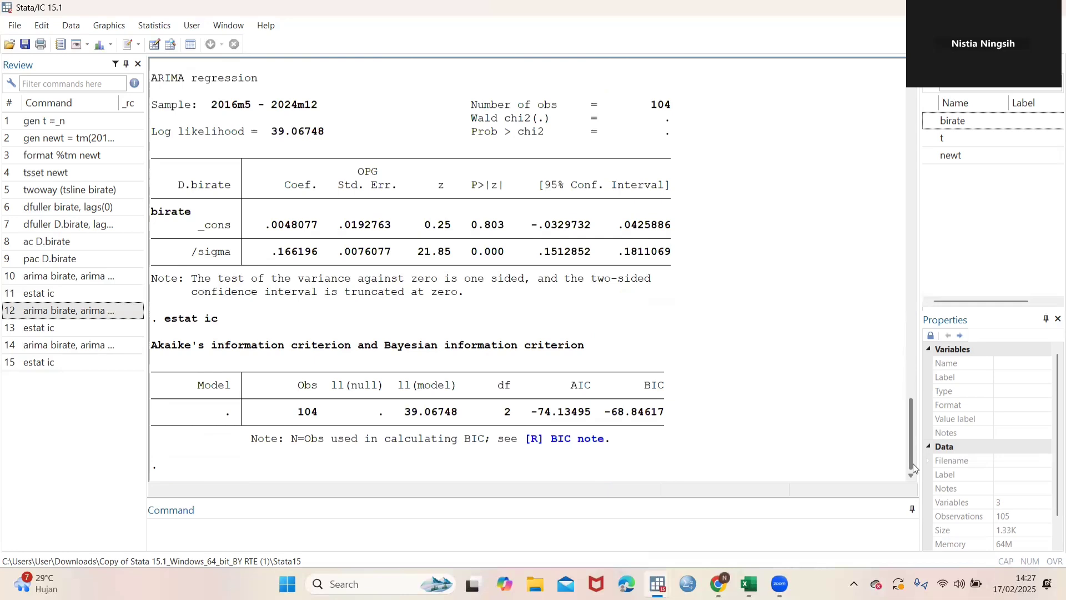
Add 6 observations to the end of the time-series dataset with tsappend.
{"action": "left_click", "coordinate": [145, 28]}
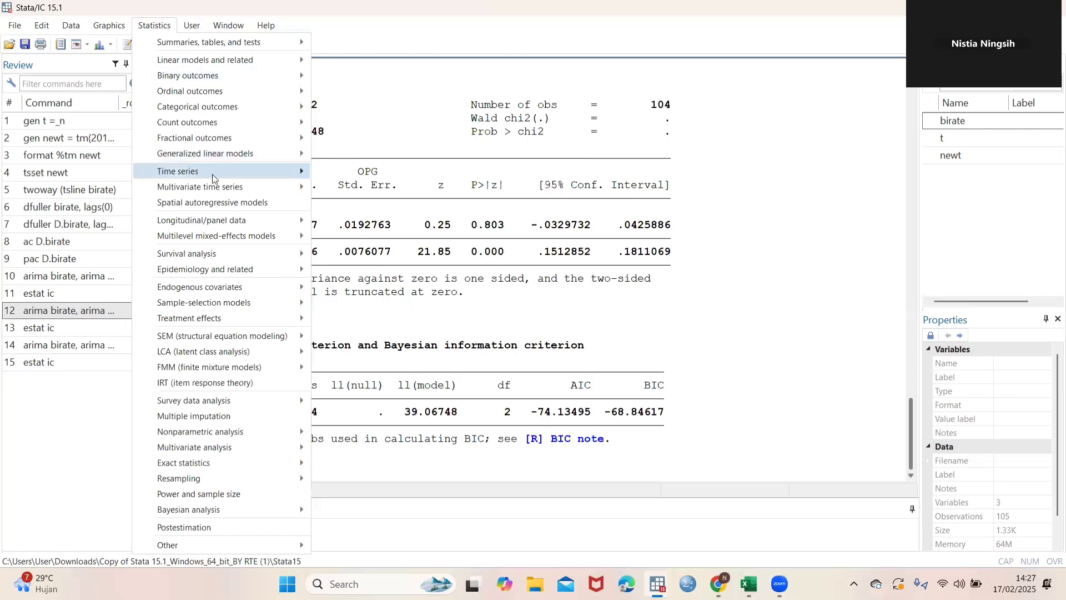
{"action": "mouse_move", "coordinate": [214, 172]}
{"action": "mouse_move", "coordinate": [396, 167]}
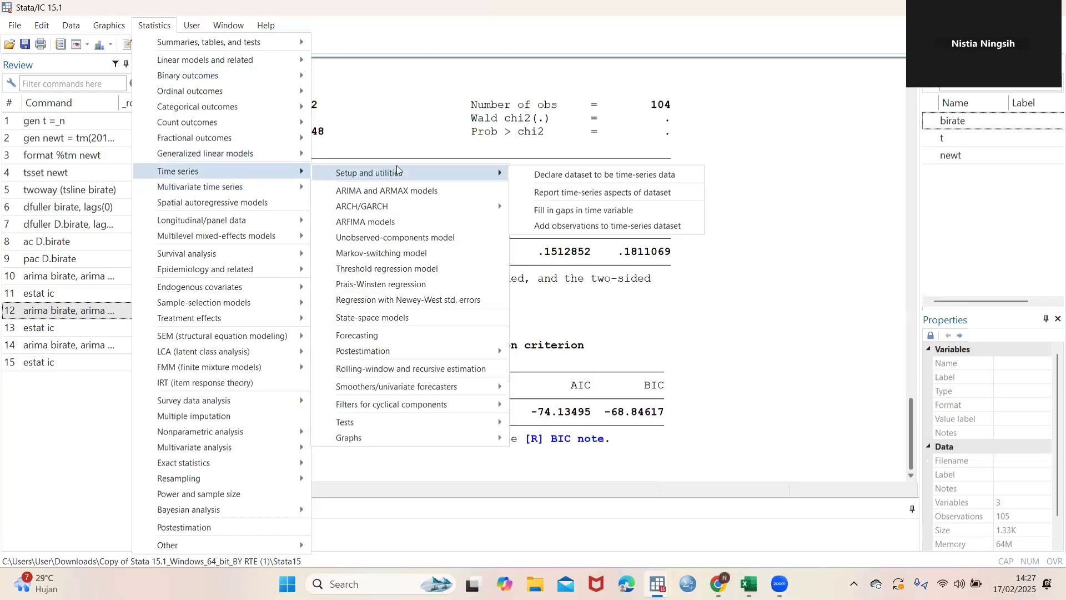
{"action": "left_click", "coordinate": [558, 231]}
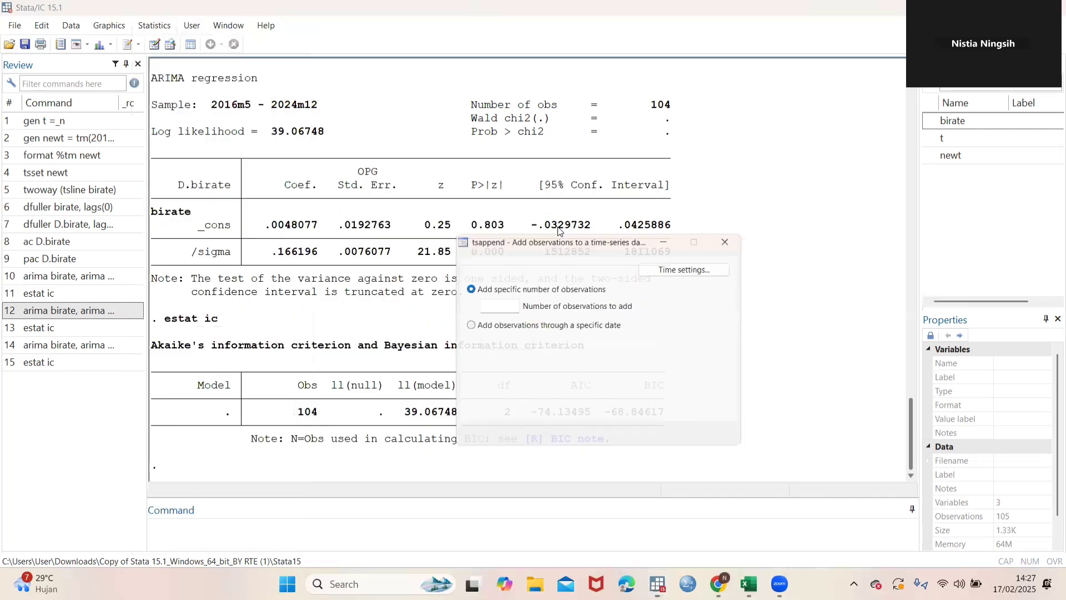
{"action": "left_click", "coordinate": [490, 304]}
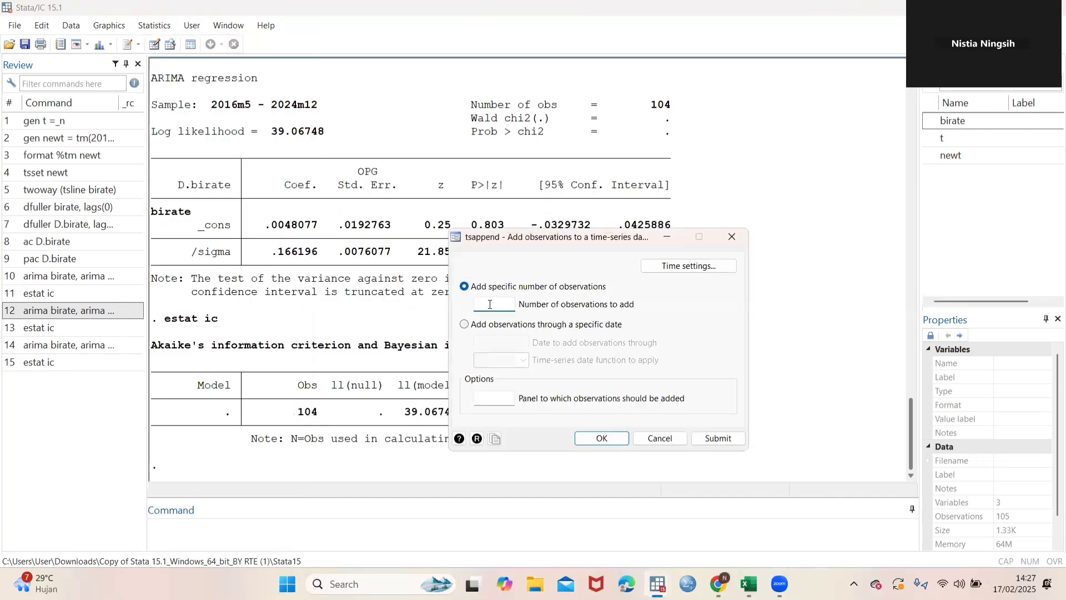
{"action": "type", "text": "6"}
{"action": "left_click", "coordinate": [605, 438]}
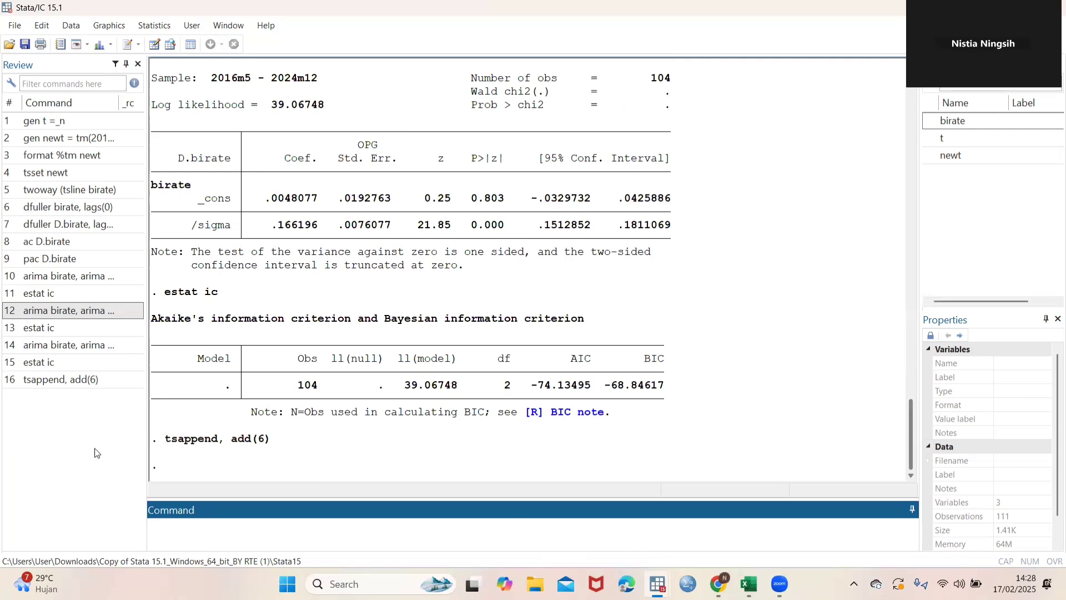
Rerun arima birate, arima (1,1,0) nolog and generate the dynamic forecast with predict fcbirate, y dynamic (tm(2025m1)).
{"action": "left_click", "coordinate": [121, 310]}
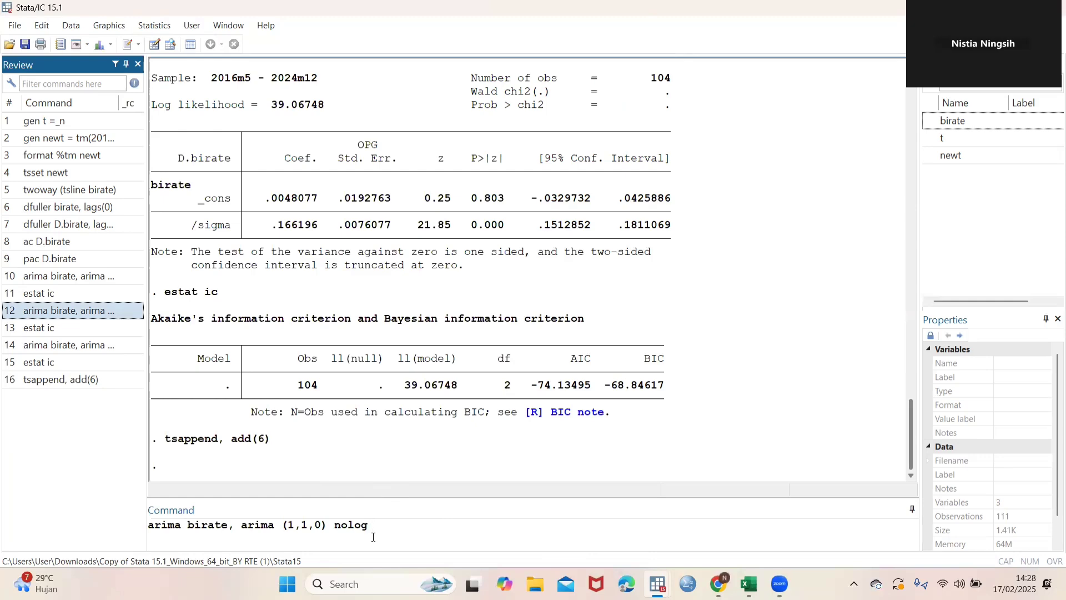
{"action": "key", "text": "Return"}
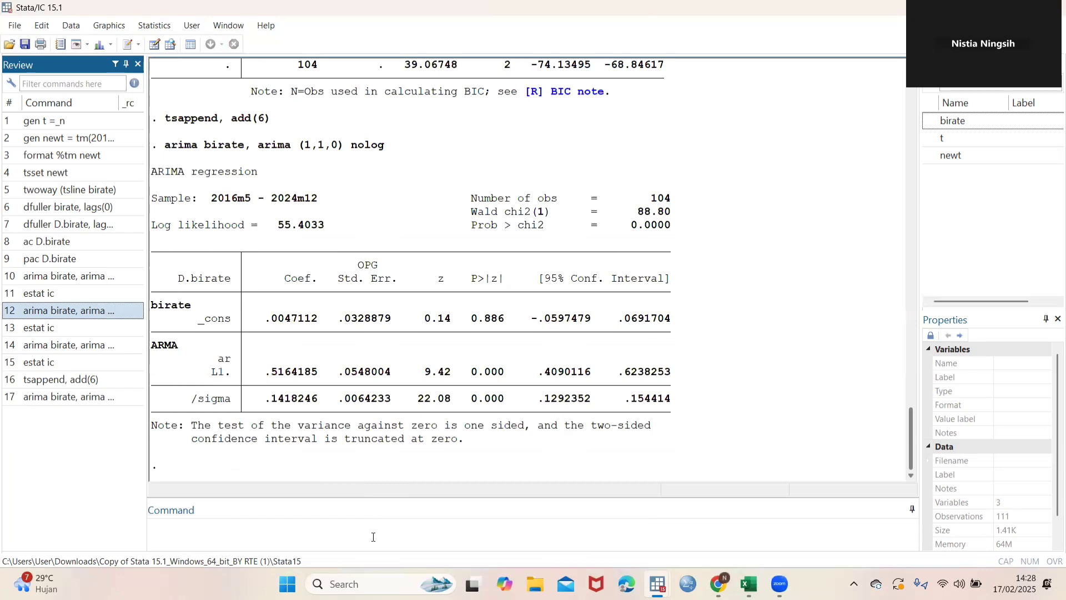
{"action": "left_click", "coordinate": [286, 536]}
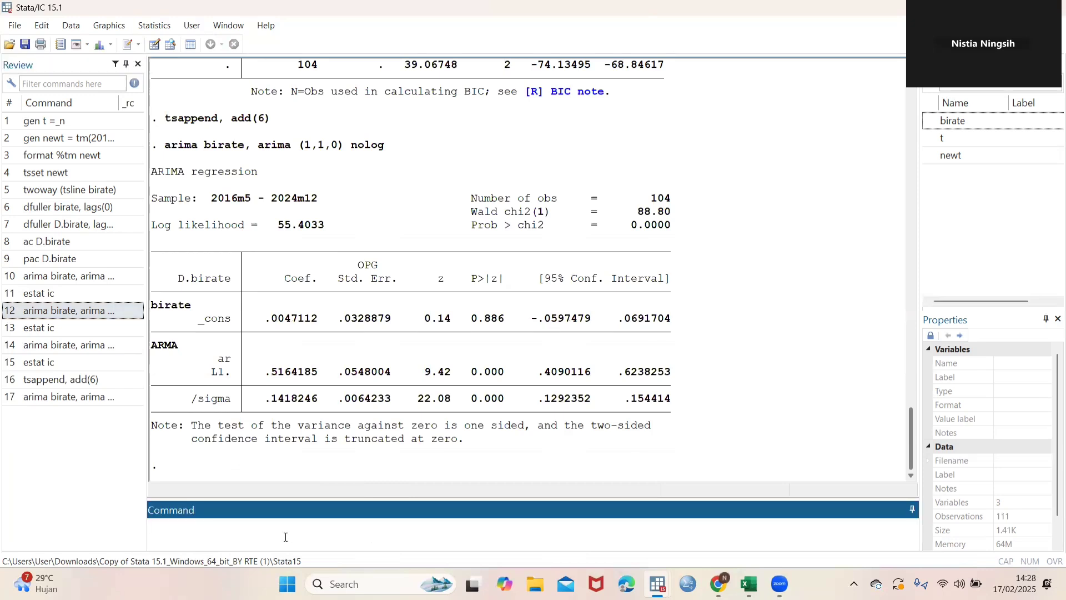
{"action": "type", "text": "predict fcbirate,"}
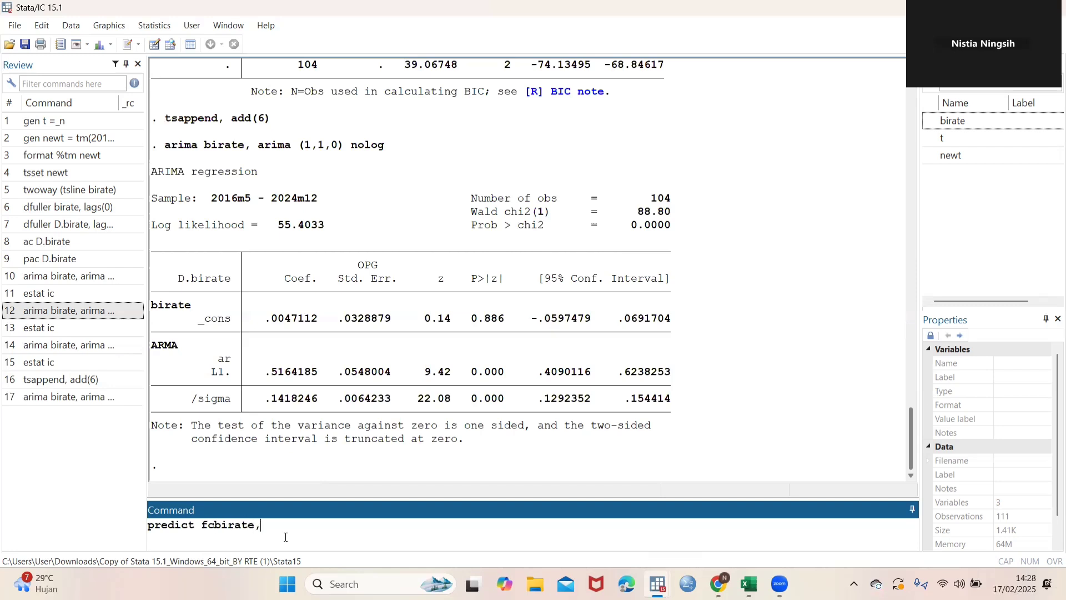
{"action": "type", "text": " y dynamic (tm(2025m1"}
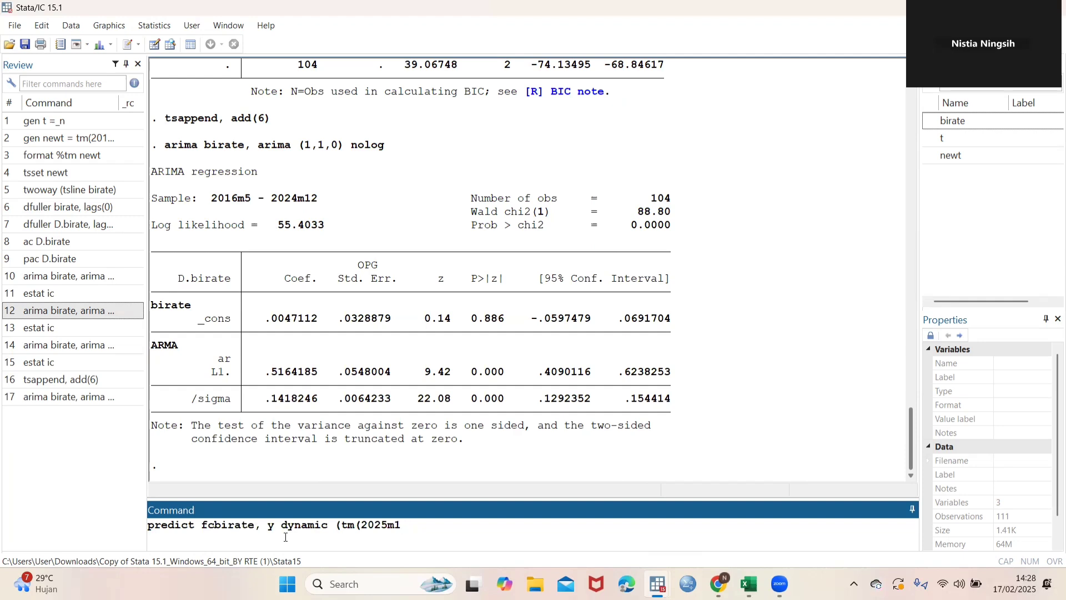
{"action": "type", "text": ")"}
{"action": "key", "text": "Return"}
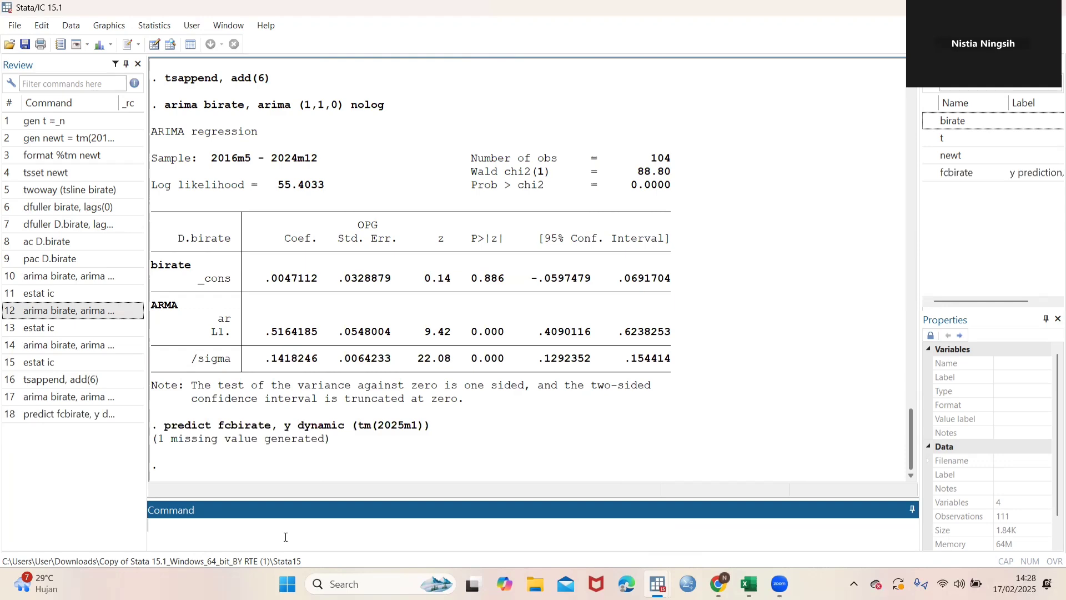
Examine the fcbirate forecasts for the added 2025 months in the Data Editor, and return to the main results window.
{"action": "mouse_move", "coordinate": [658, 583]}
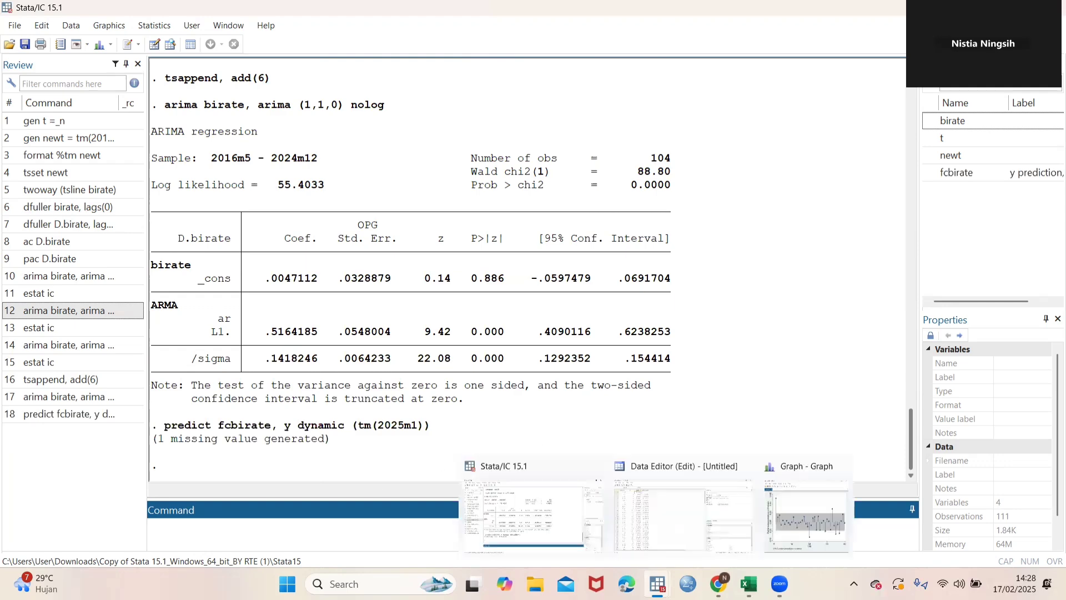
{"action": "left_click", "coordinate": [674, 555]}
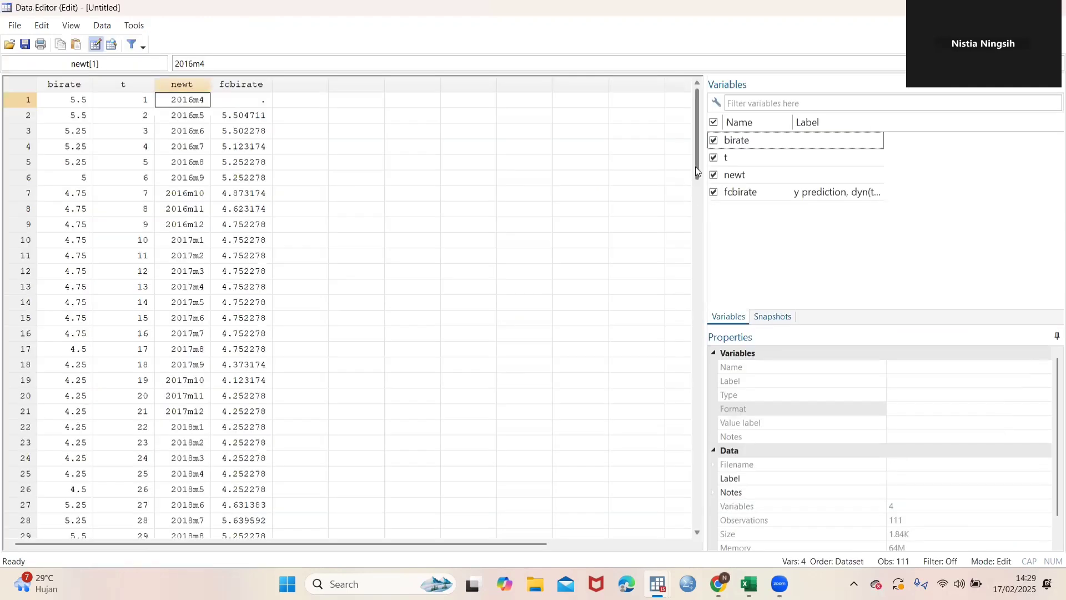
{"action": "left_click_drag", "start_coordinate": [696, 167], "coordinate": [690, 446]}
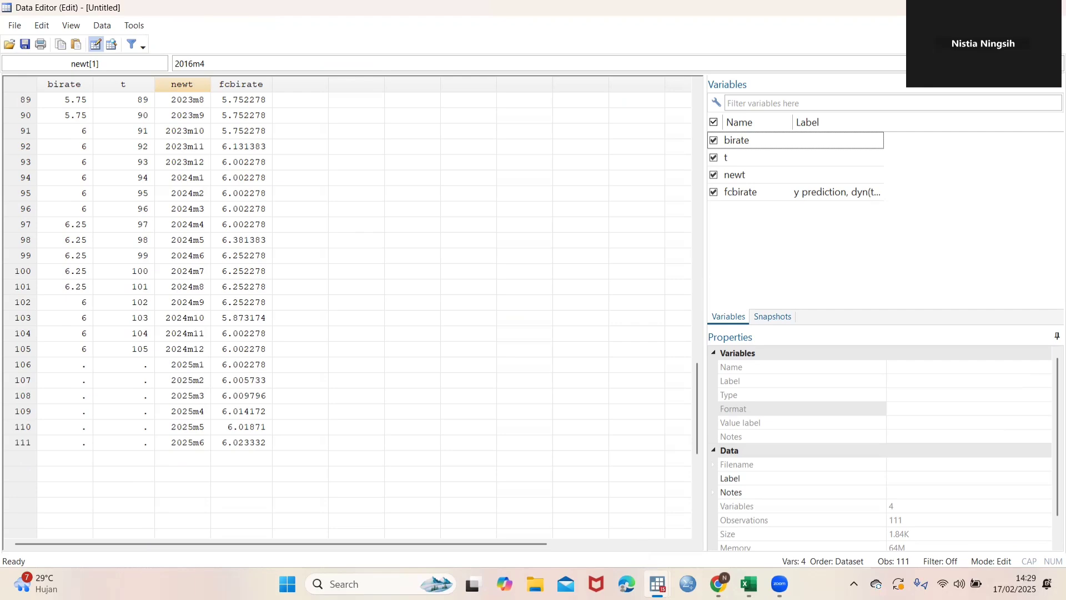
{"action": "mouse_move", "coordinate": [657, 583]}
{"action": "left_click", "coordinate": [519, 500]}
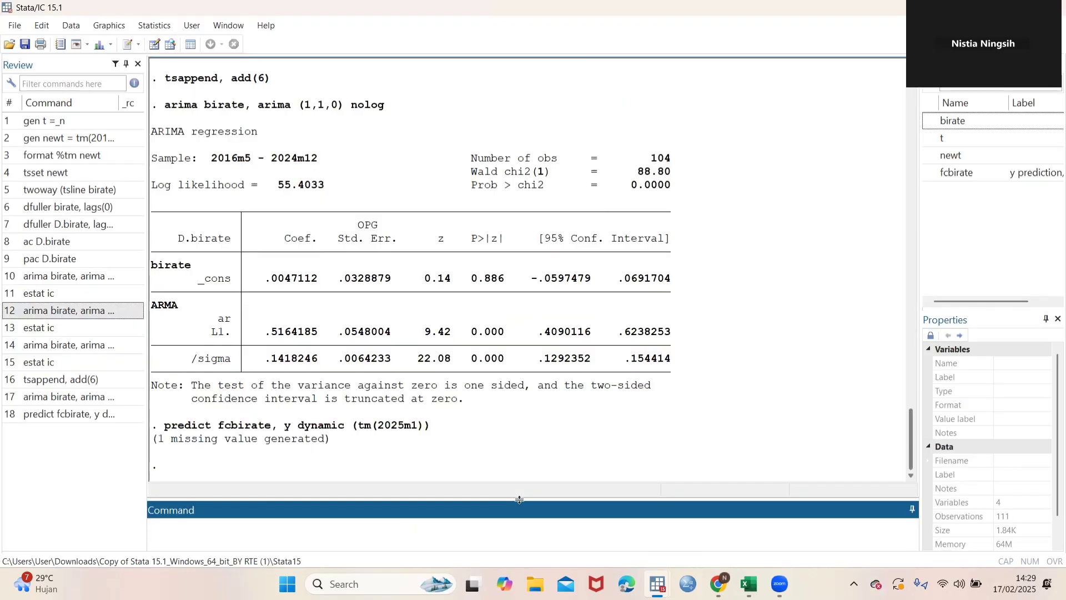
Draw a time-series line graph of birate with a second line plot for fcbirate.
{"action": "left_click", "coordinate": [109, 25]}
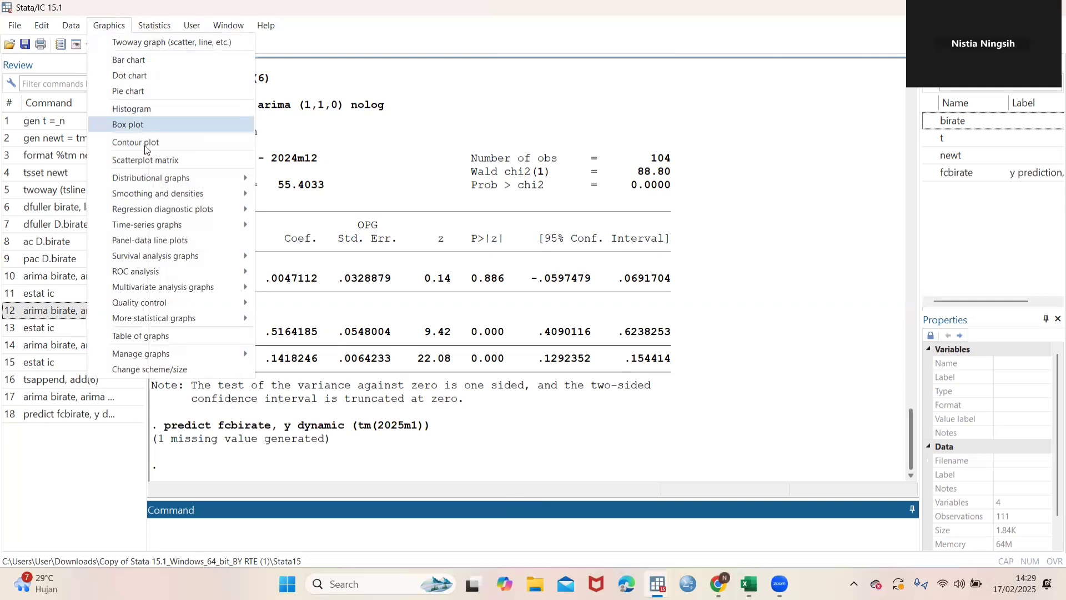
{"action": "mouse_move", "coordinate": [243, 229]}
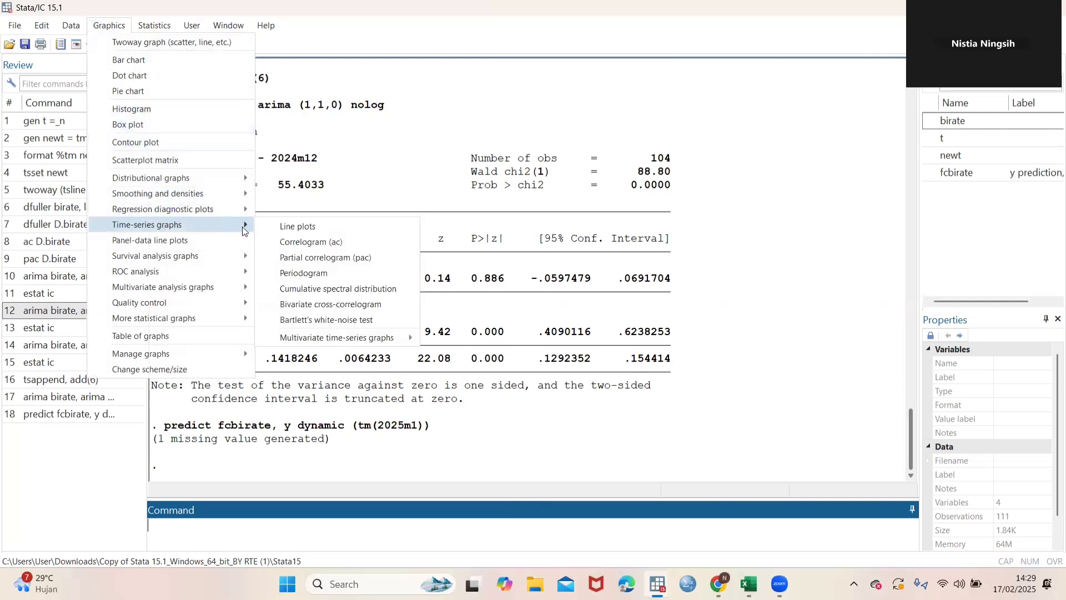
{"action": "left_click", "coordinate": [280, 226]}
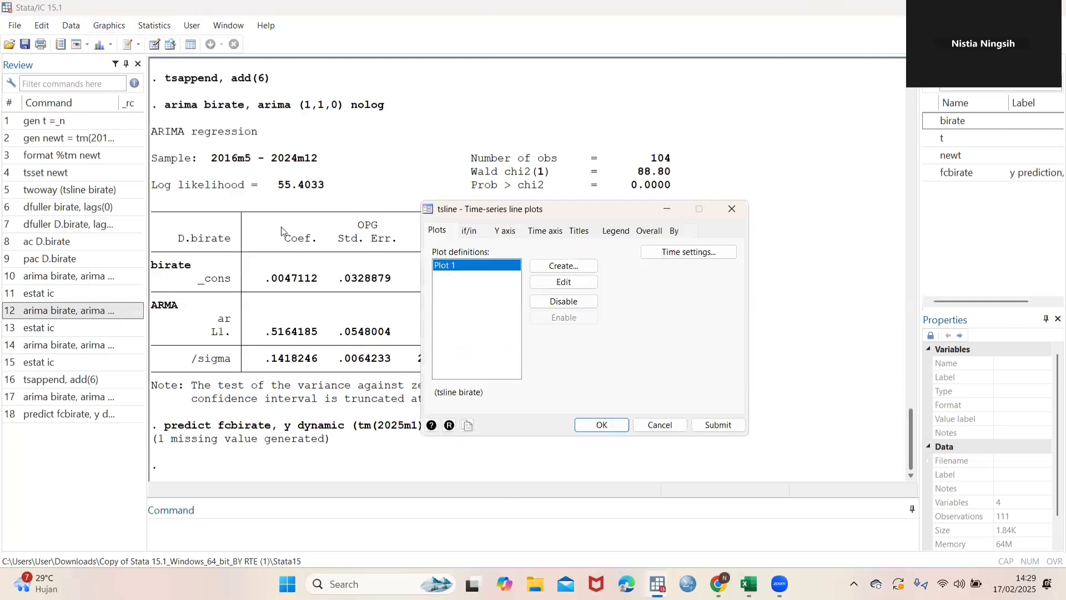
{"action": "double_click", "coordinate": [461, 269]}
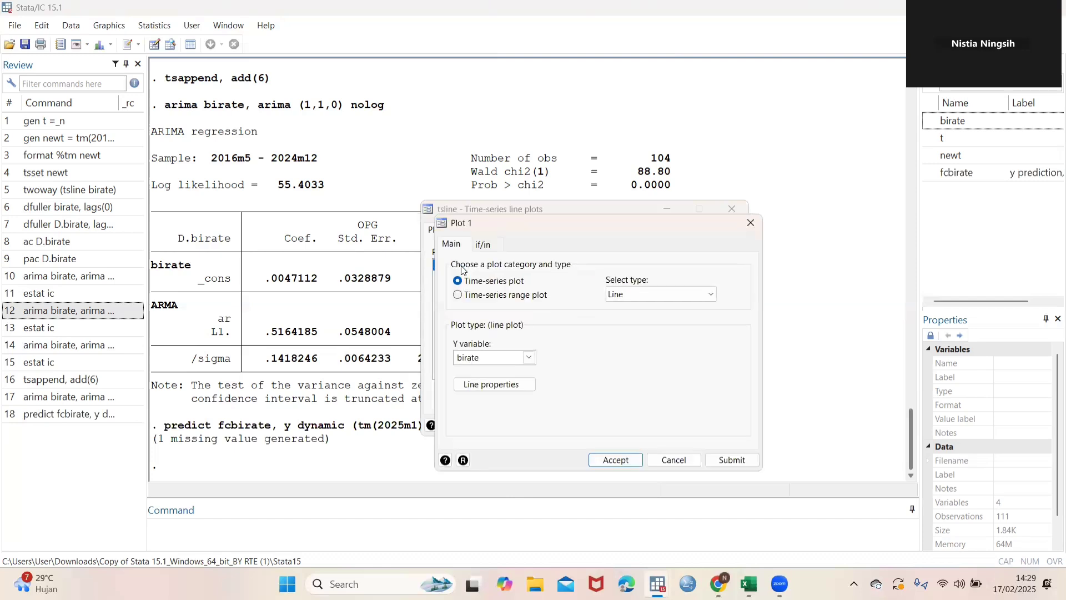
{"action": "left_click", "coordinate": [750, 223]}
{"action": "left_click", "coordinate": [560, 267]}
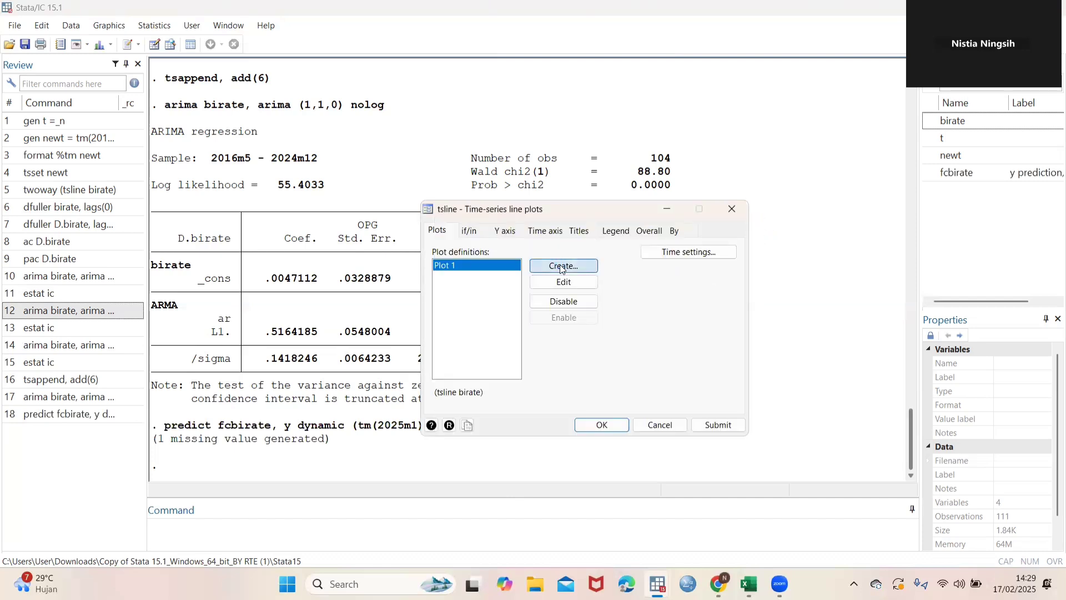
{"action": "left_click", "coordinate": [528, 357]}
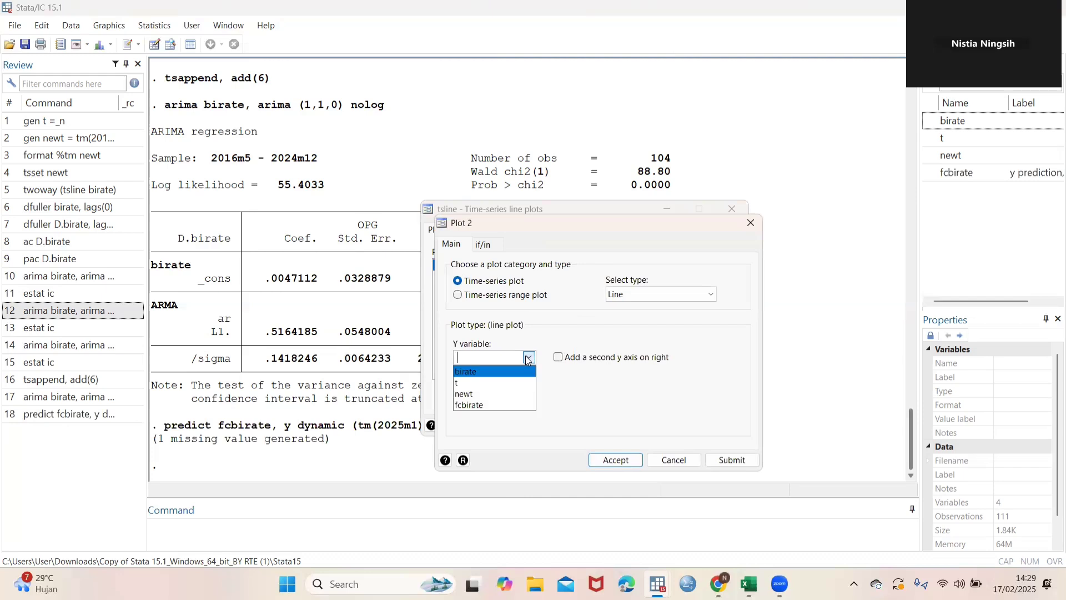
{"action": "left_click", "coordinate": [473, 404]}
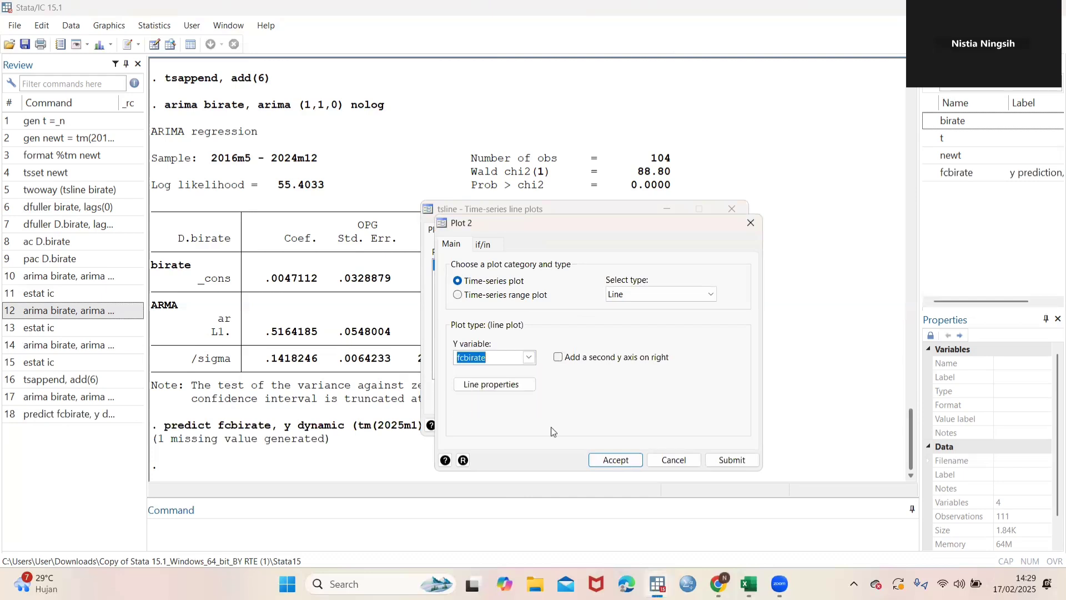
{"action": "left_click", "coordinate": [604, 461]}
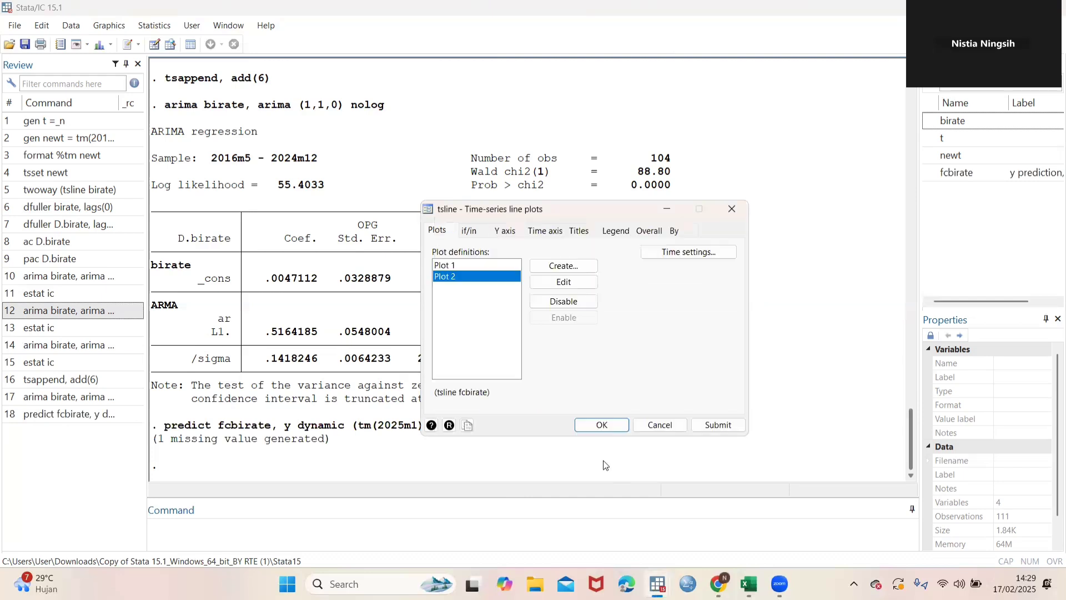
{"action": "left_click", "coordinate": [601, 426]}
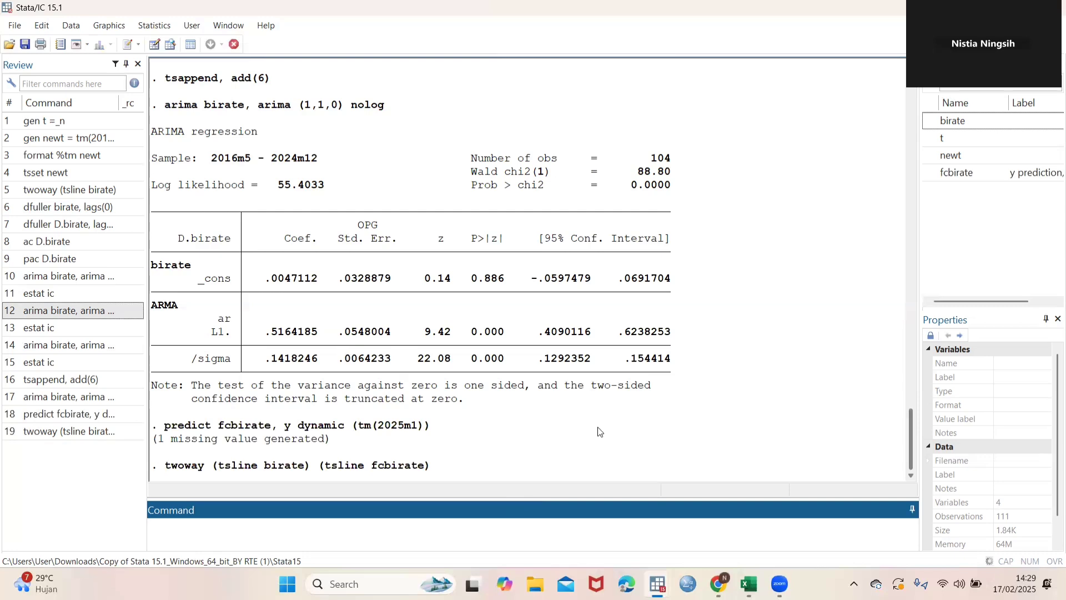